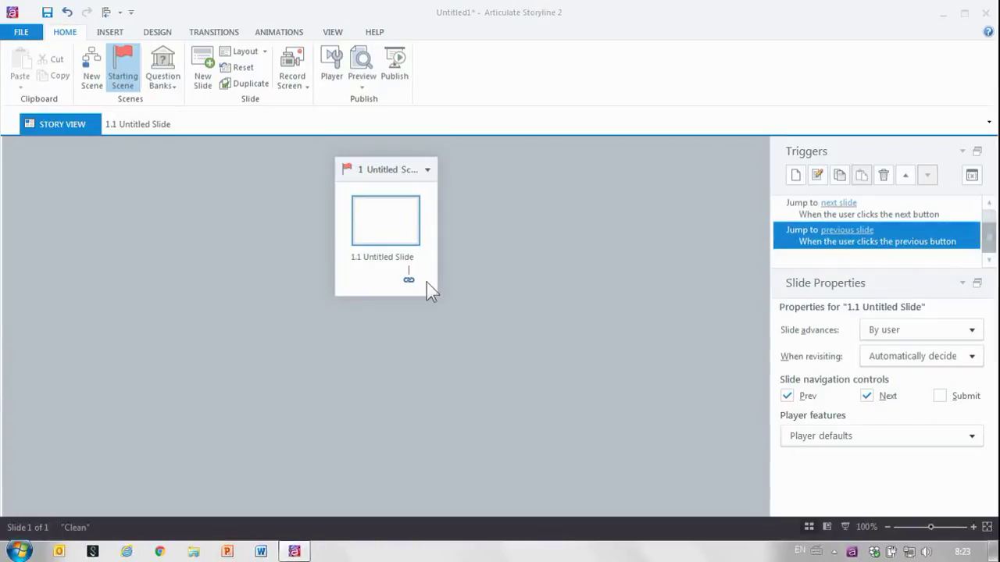
Open slide 1.1 for editing and draw a full-height rectangle about 200 by 544 px along the slide's left edge.
double_click(402, 235)
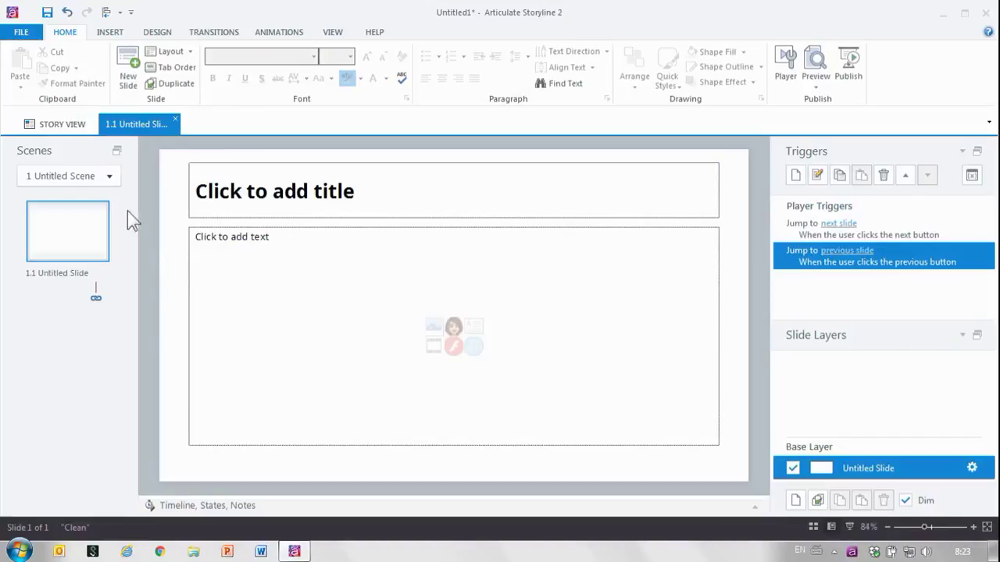
click(110, 32)
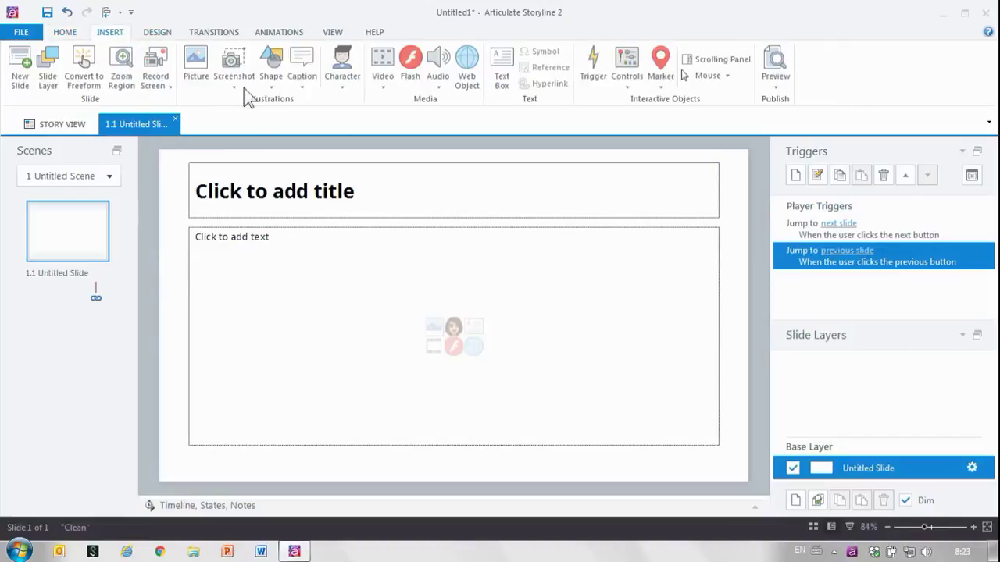
click(271, 72)
click(266, 142)
mouse_move(160, 149)
mouse_down()
mouse_move(211, 196)
mouse_move(288, 408)
mouse_move(270, 458)
mouse_move(281, 483)
mouse_up()
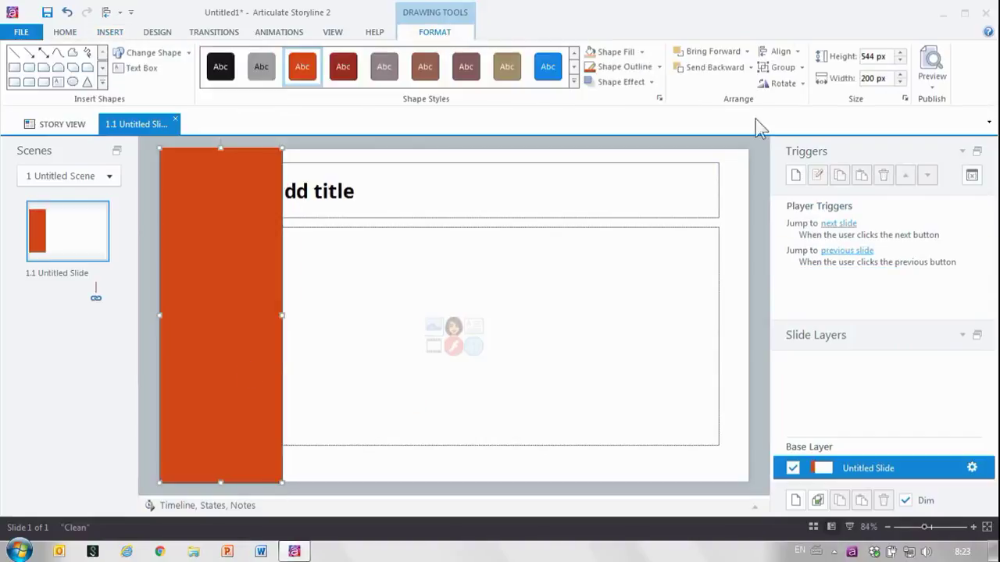
Set the orange rectangle's height to 540 px and its width to 260 px.
click(870, 56)
text(5)
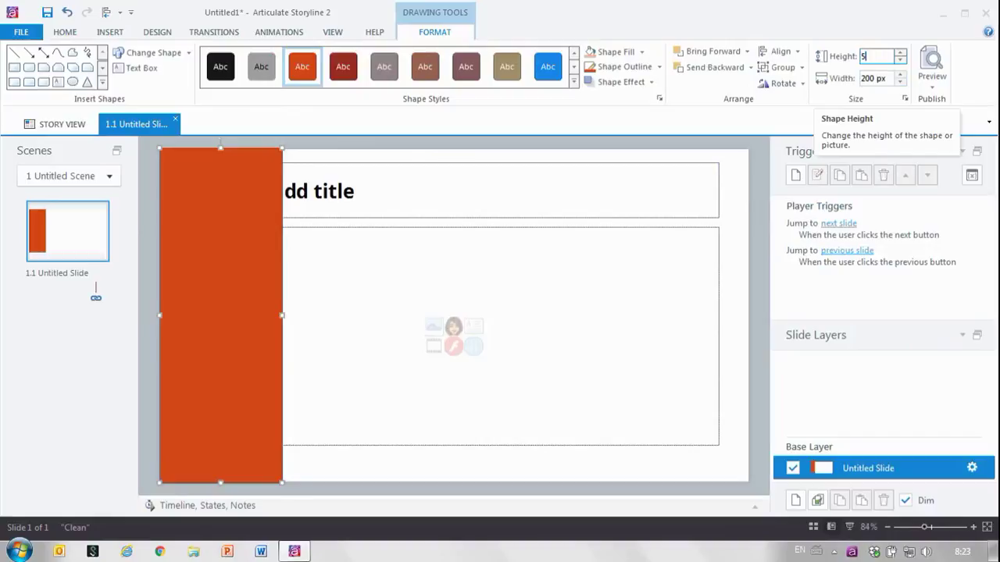
text(40)
click(881, 78)
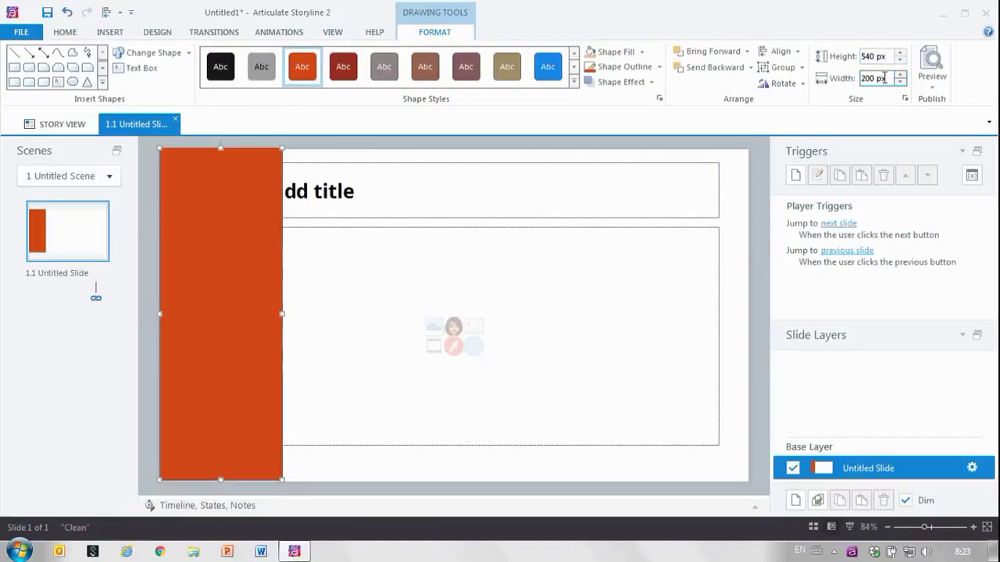
text(260)
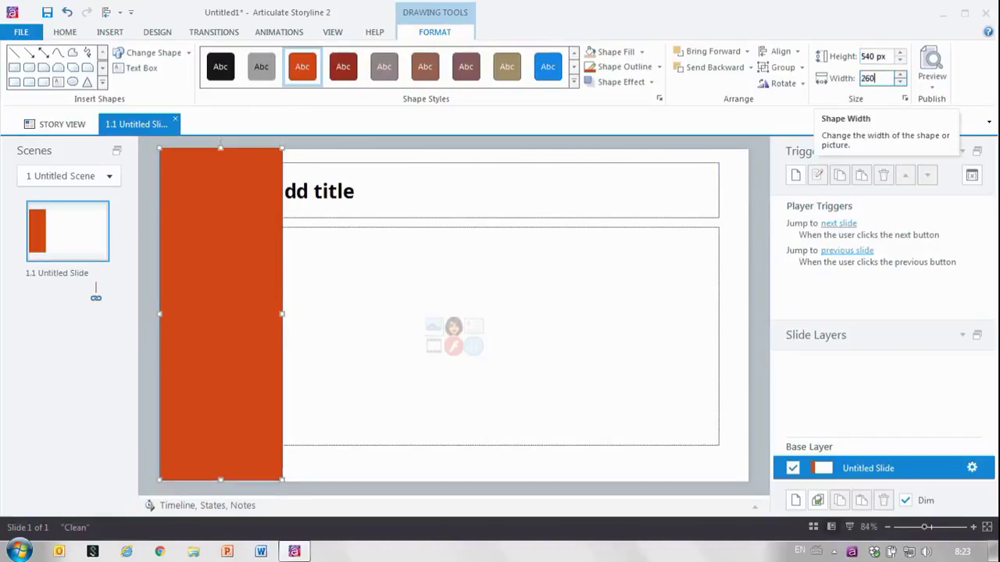
key(Return)
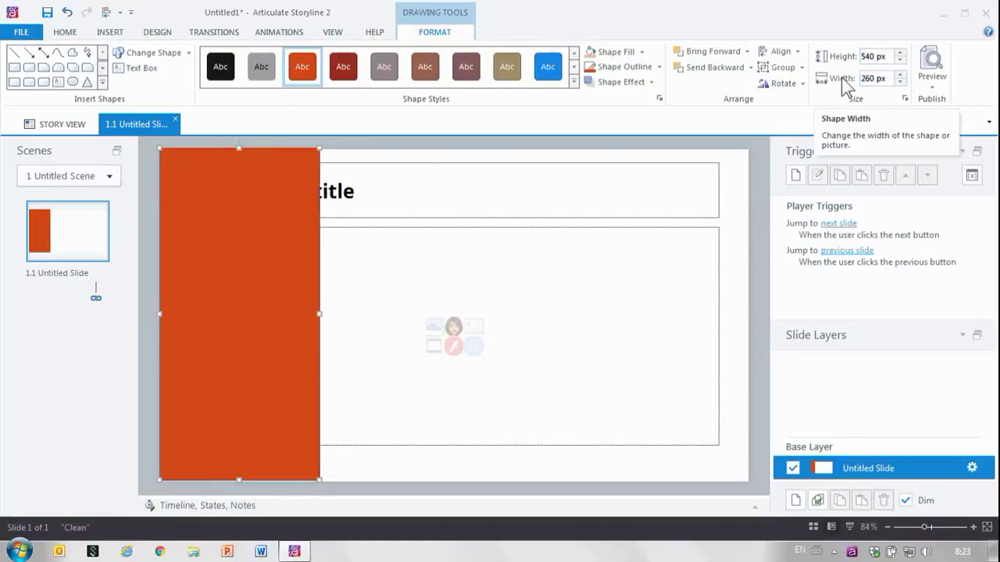
Remove the orange rectangle's outline and send it behind the title and text placeholders.
click(660, 67)
click(631, 188)
right_click(267, 237)
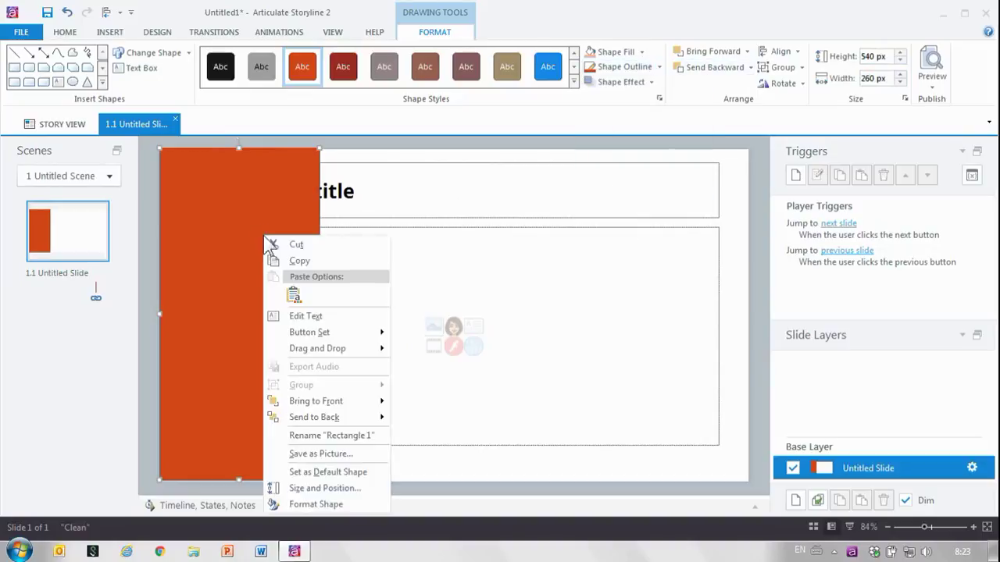
click(316, 417)
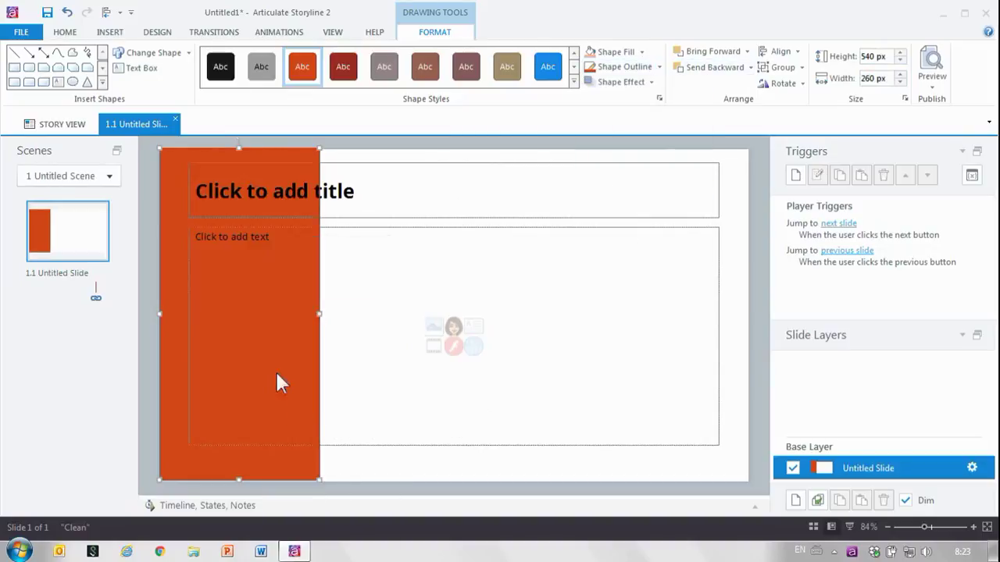
Narrow the title and text placeholders together to about 616 px so they start just right of the orange rectangle.
click(187, 351)
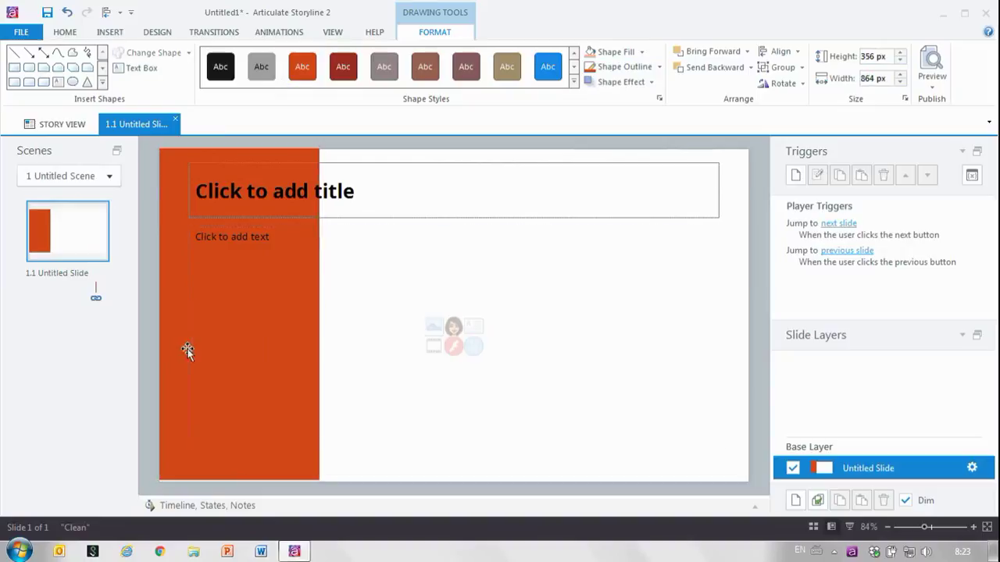
shift+click(191, 198)
drag(191, 198, 342, 199)
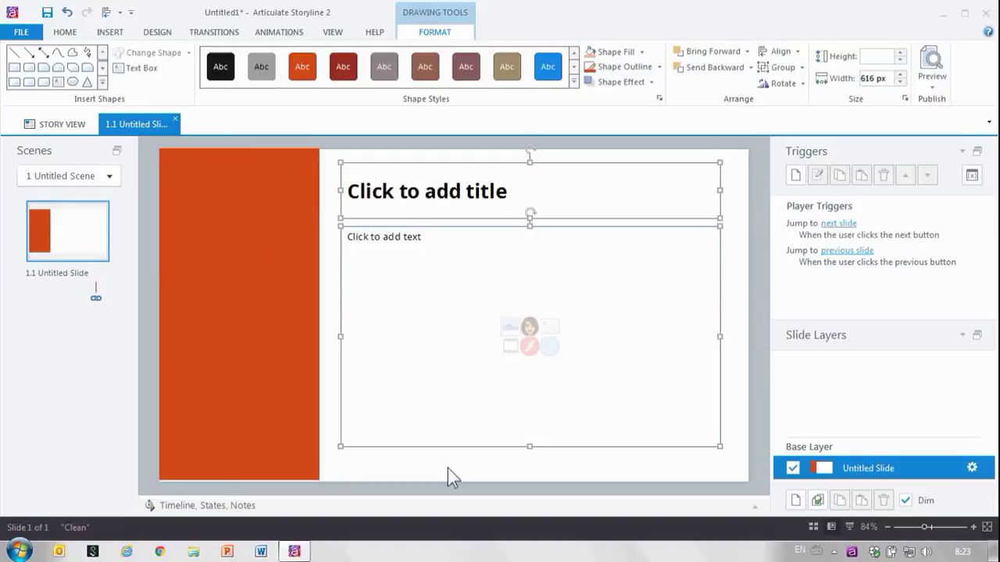
Format the slide background with a solid dark grey fill.
click(447, 468)
right_click(447, 468)
click(528, 426)
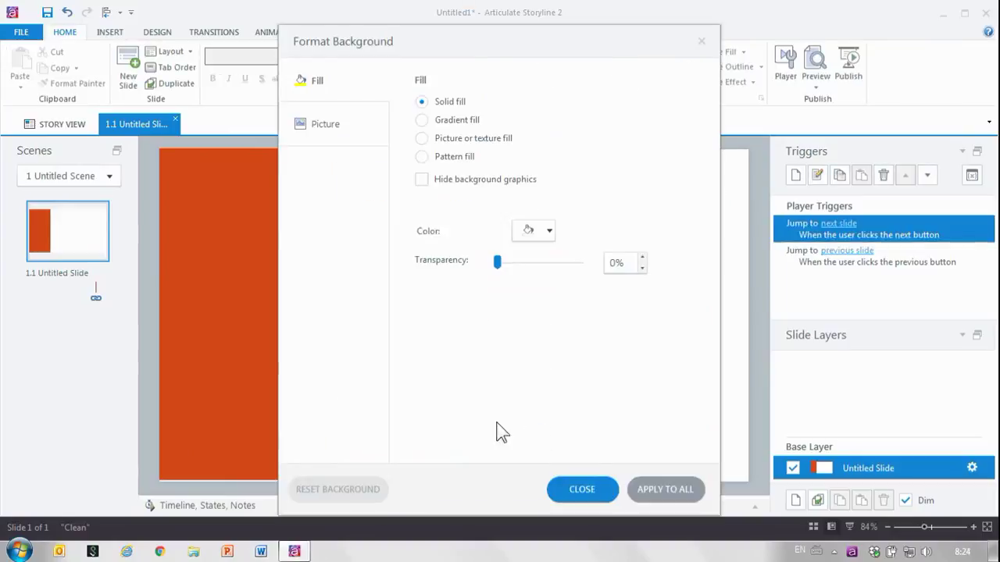
click(547, 232)
click(557, 320)
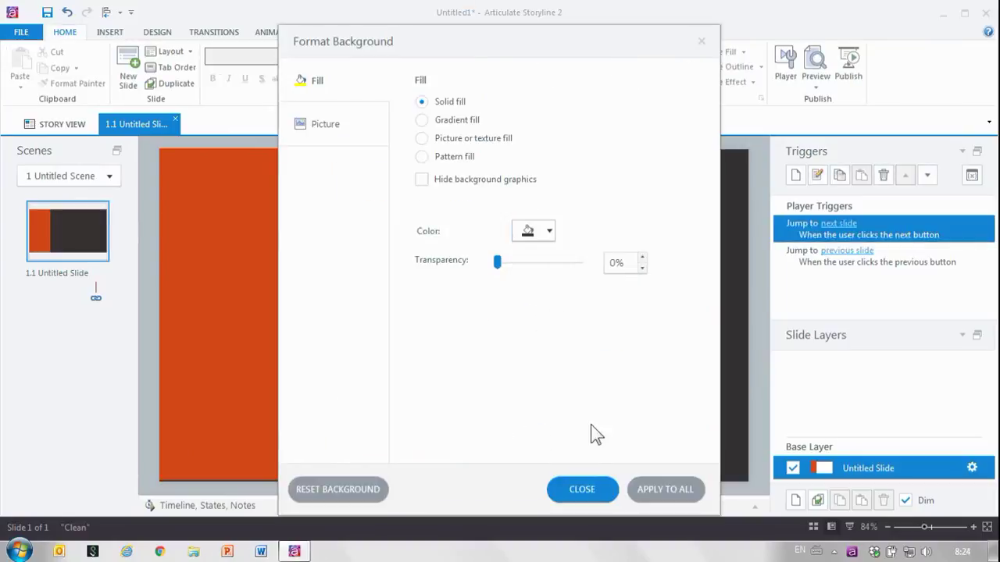
click(581, 489)
Align the orange rectangle to the bottom of the slide.
click(252, 353)
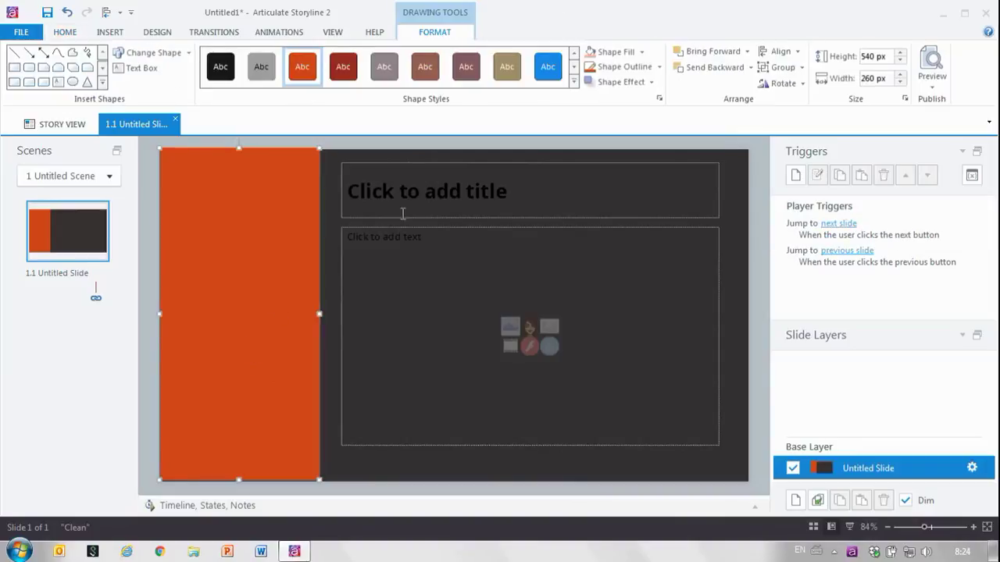
click(778, 51)
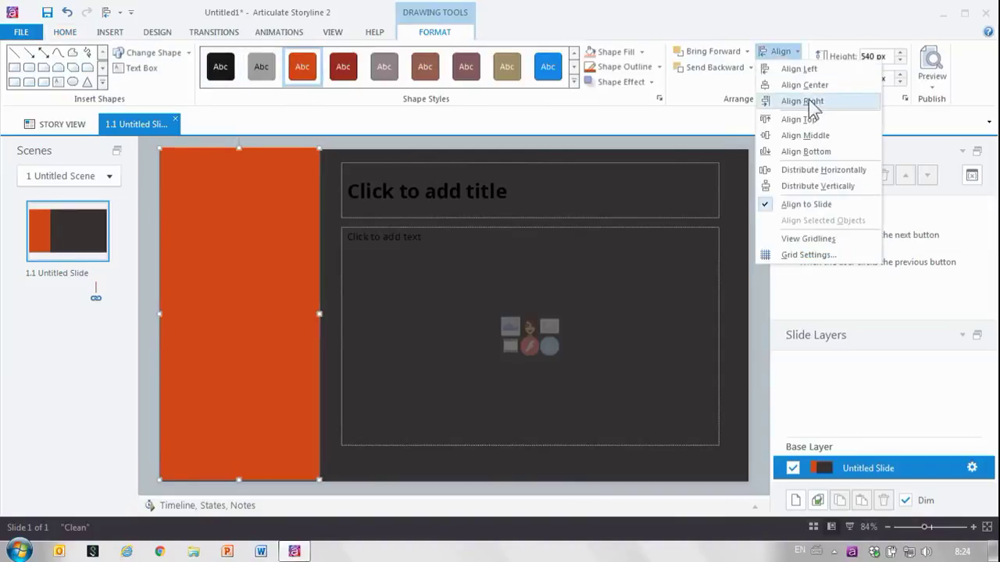
click(831, 152)
click(376, 480)
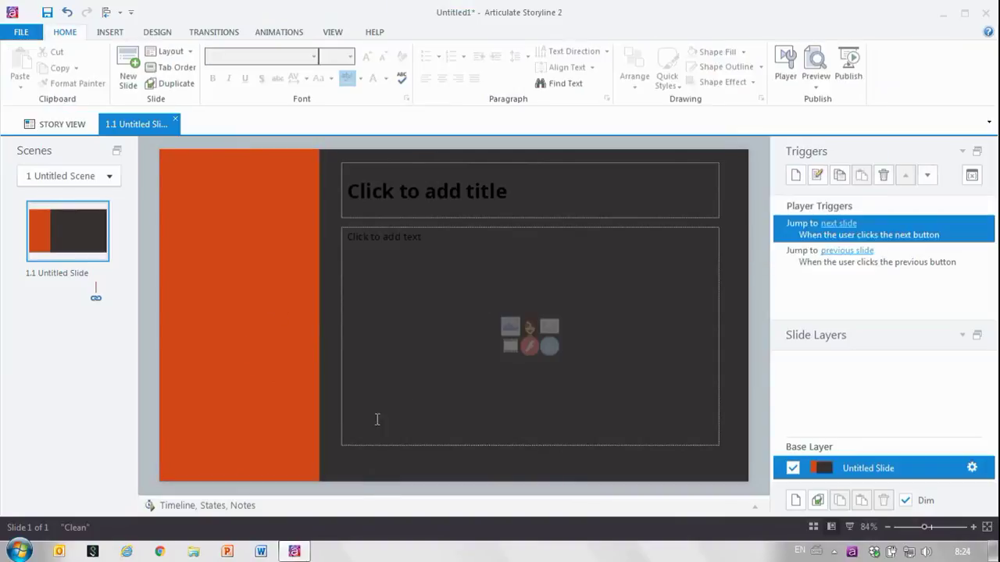
Change the font color of both the title and text placeholders to white.
click(416, 183)
shift+click(378, 260)
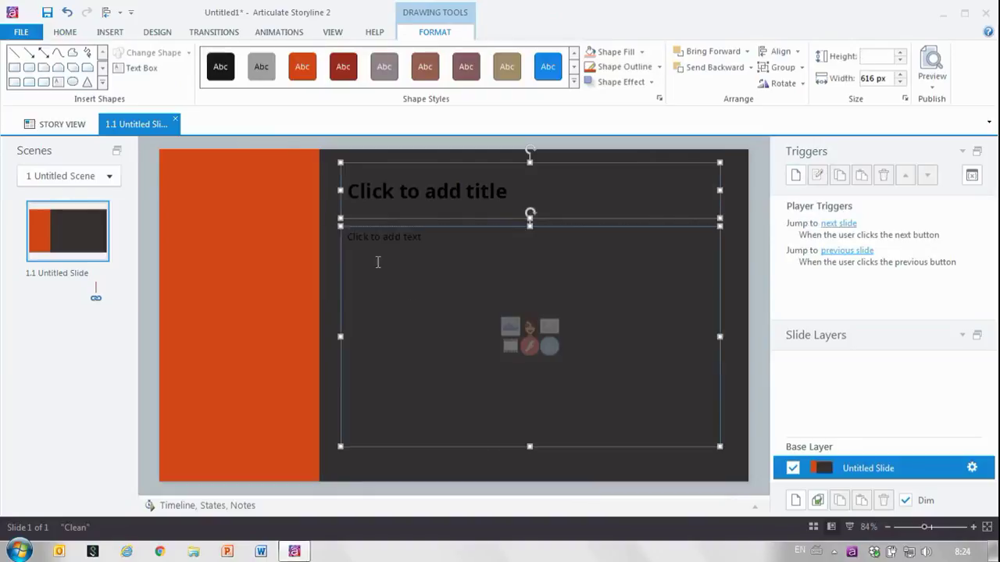
click(76, 32)
click(374, 80)
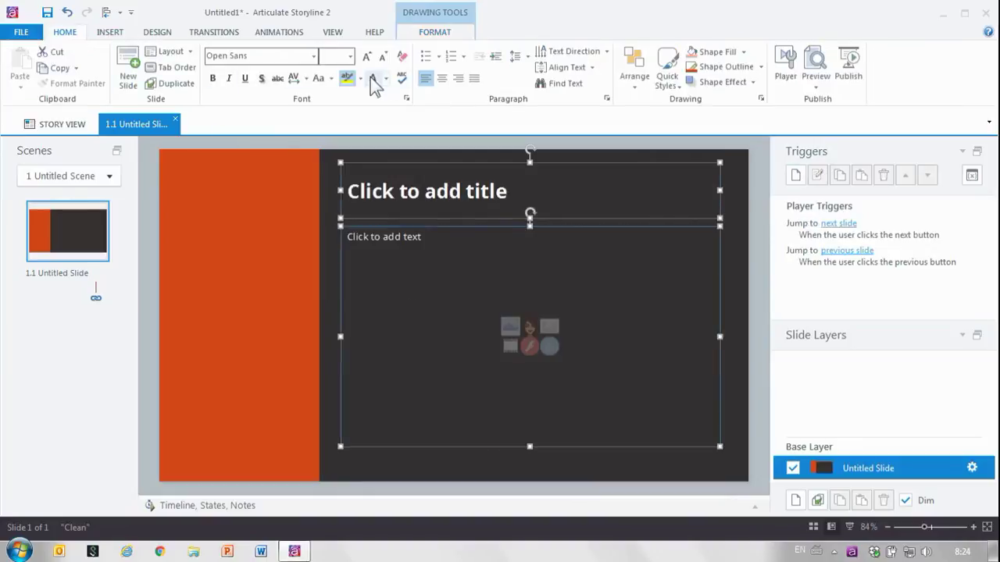
click(413, 466)
Draw a vertical line about 416 px long down the middle of the orange rectangle and align it to the slide's top.
click(121, 32)
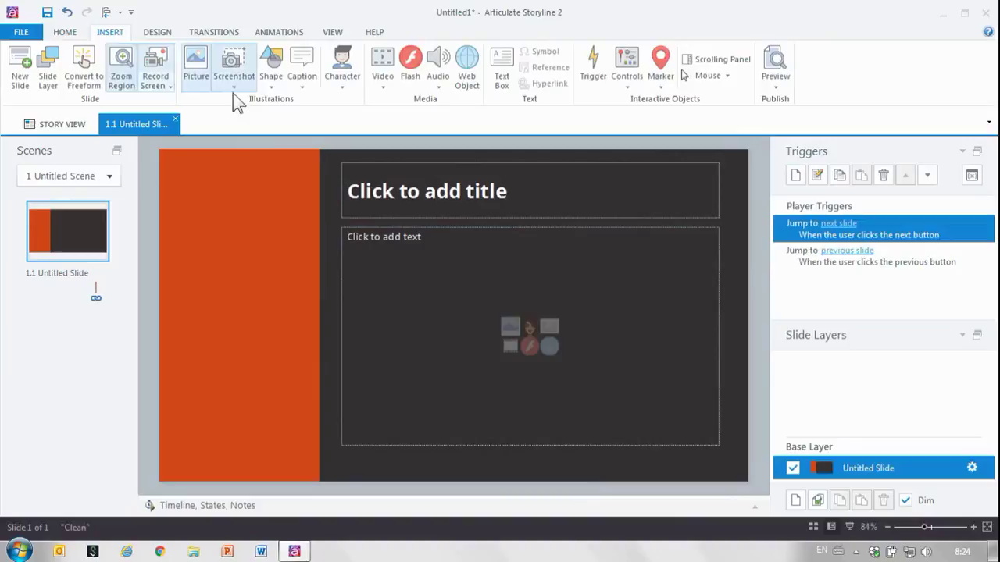
click(271, 70)
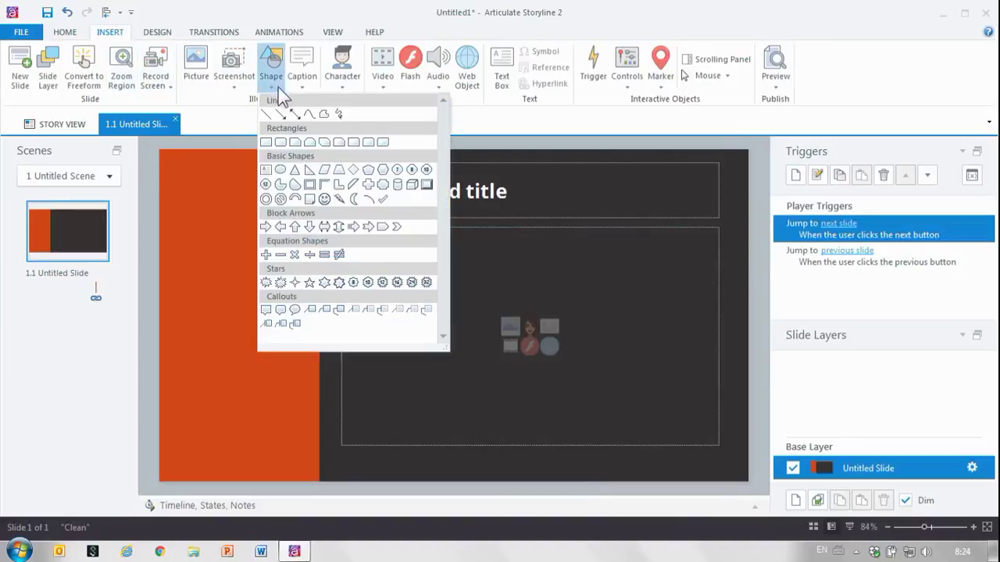
click(267, 135)
drag(236, 166, 271, 359)
drag(272, 423, 274, 424)
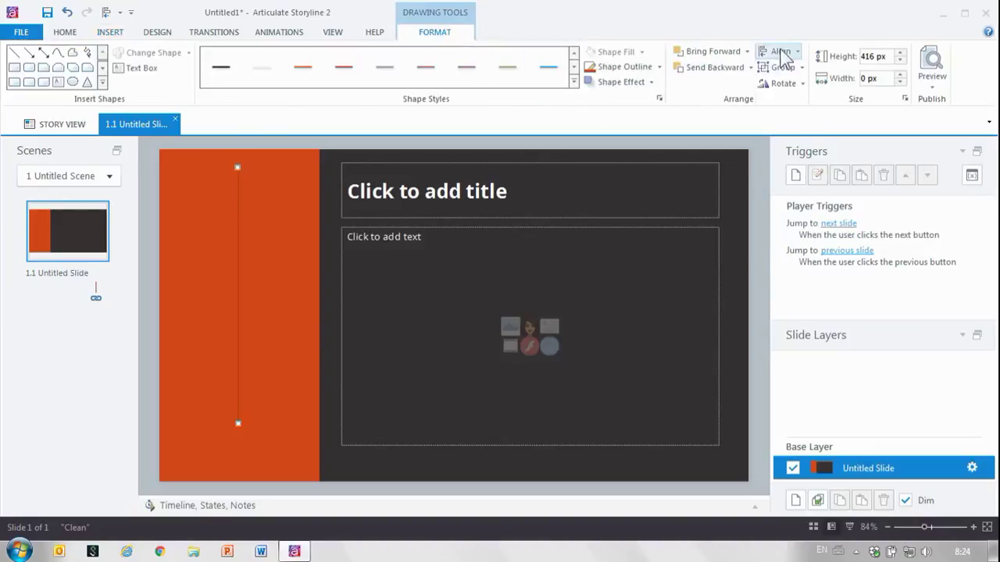
click(779, 52)
click(828, 119)
Try to align the vertical line to the slide's horizontal center, and undo that alignment.
click(795, 51)
click(816, 88)
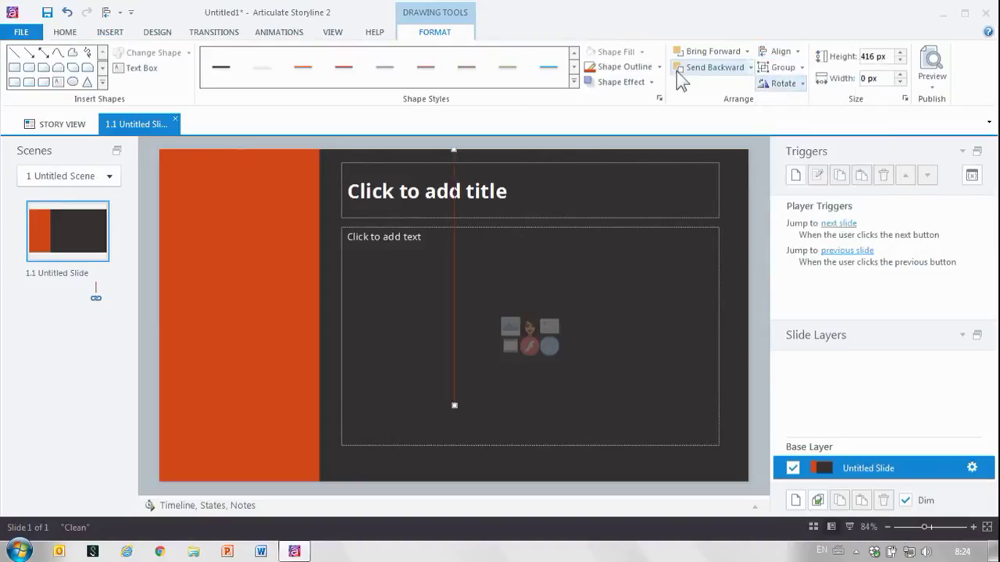
key(ctrl+z)
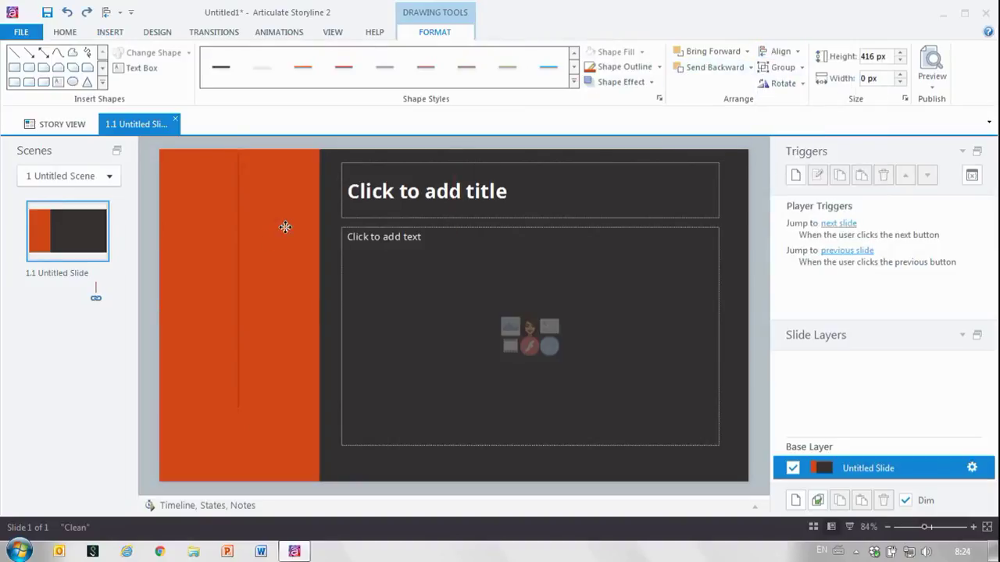
Center the vertical line horizontally on the orange rectangle by aligning the two selected objects.
shift+click(286, 225)
click(777, 52)
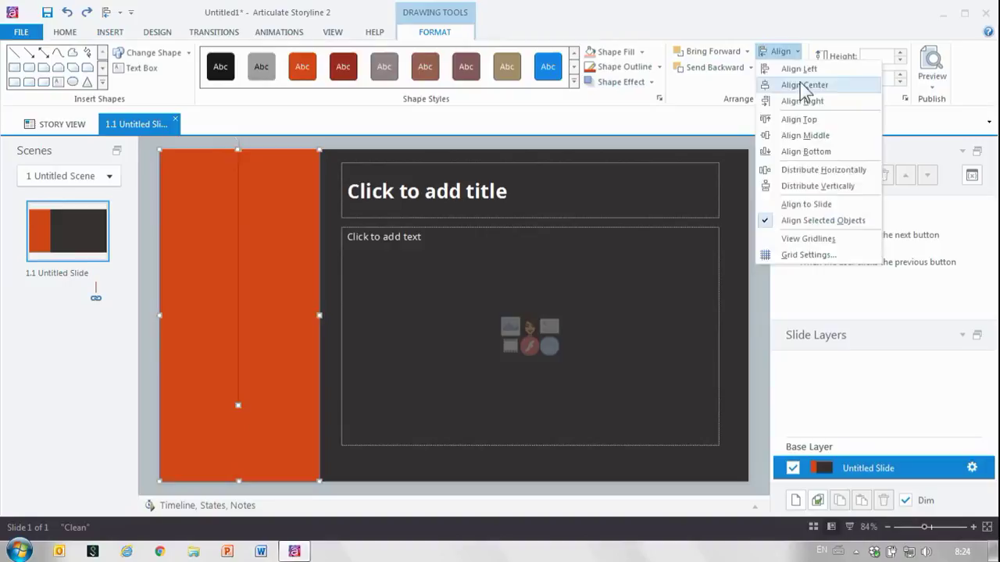
click(804, 85)
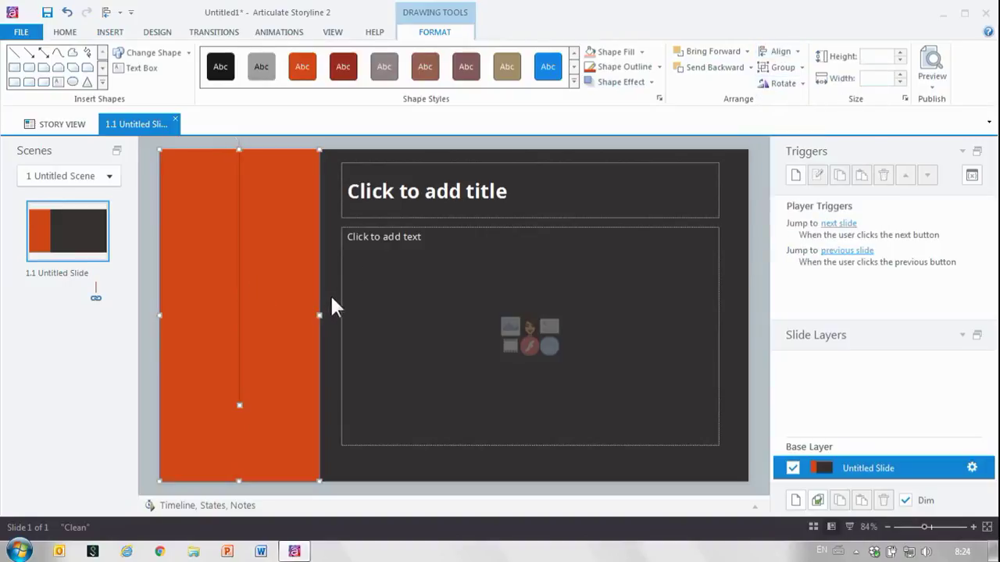
click(331, 298)
Give the vertical line a light orange outline color and a weight of 6 px.
click(235, 279)
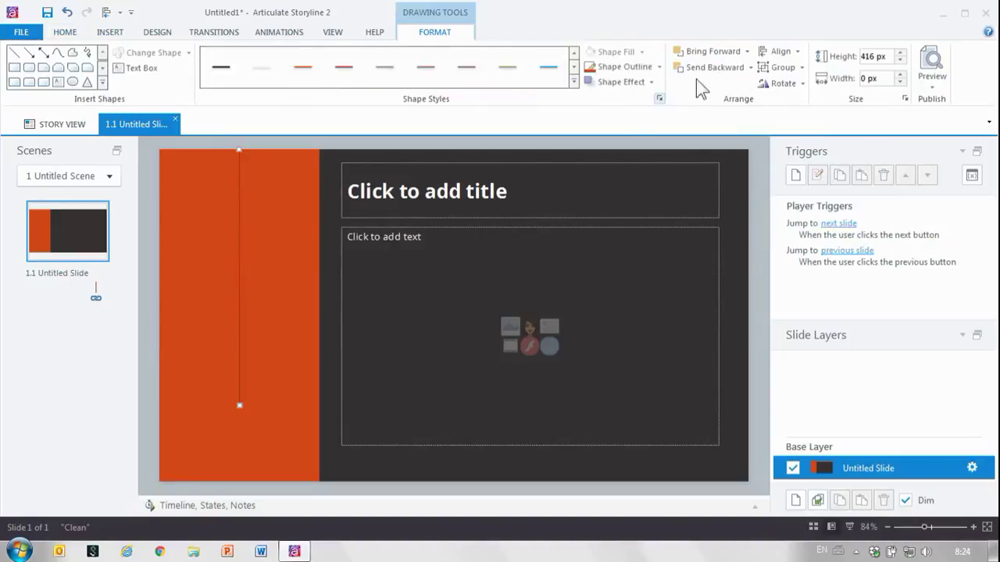
click(658, 68)
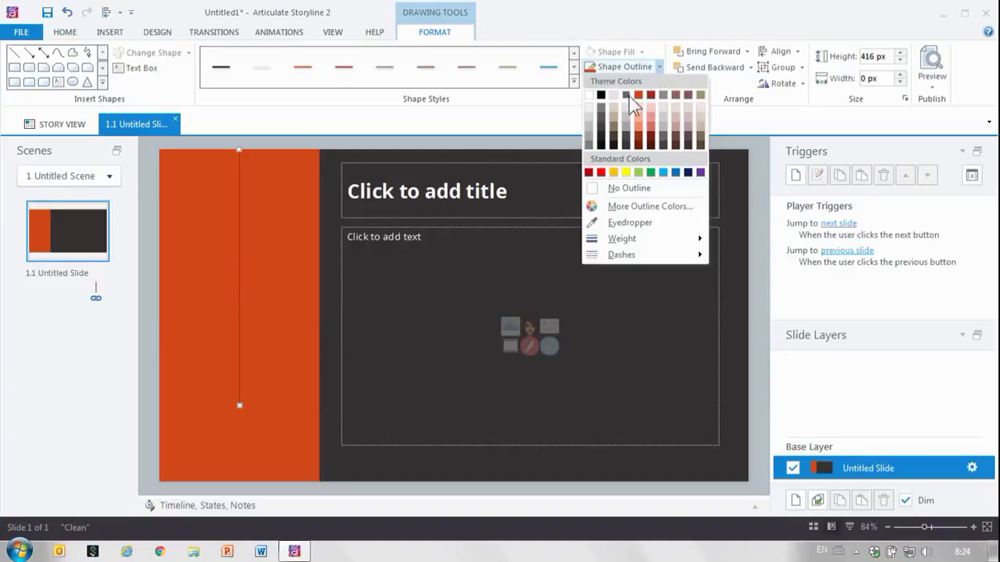
click(639, 118)
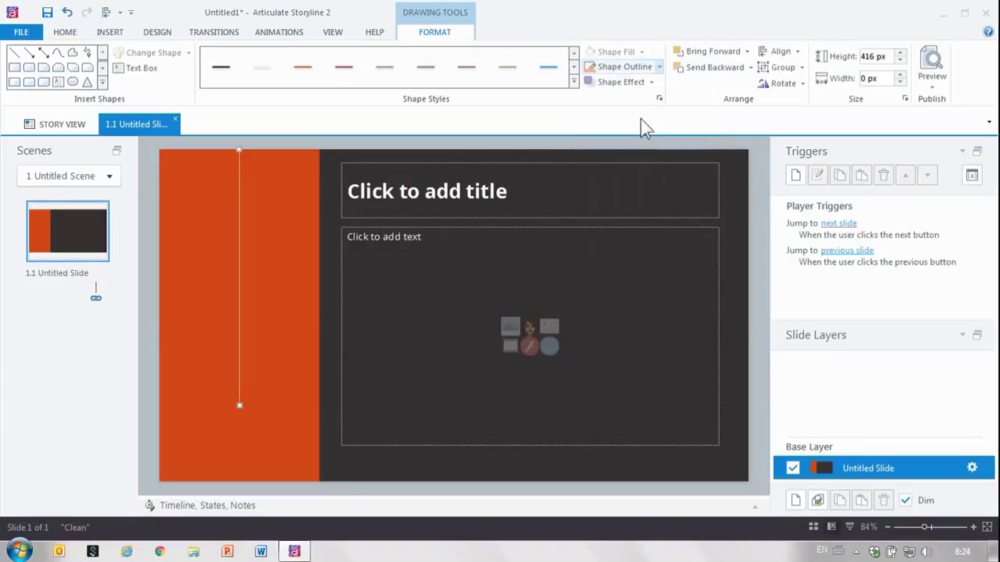
click(659, 67)
mouse_move(637, 239)
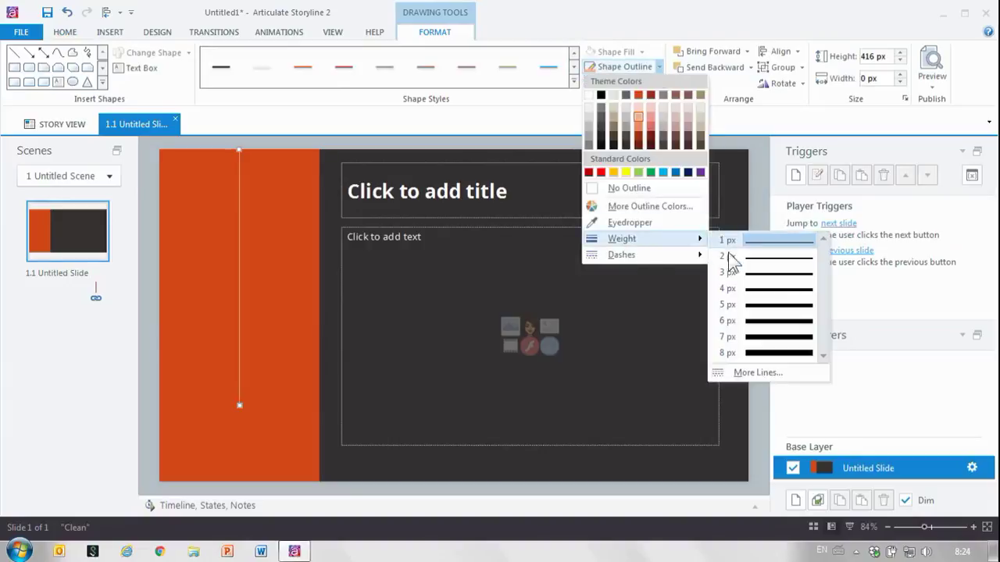
click(794, 321)
click(326, 305)
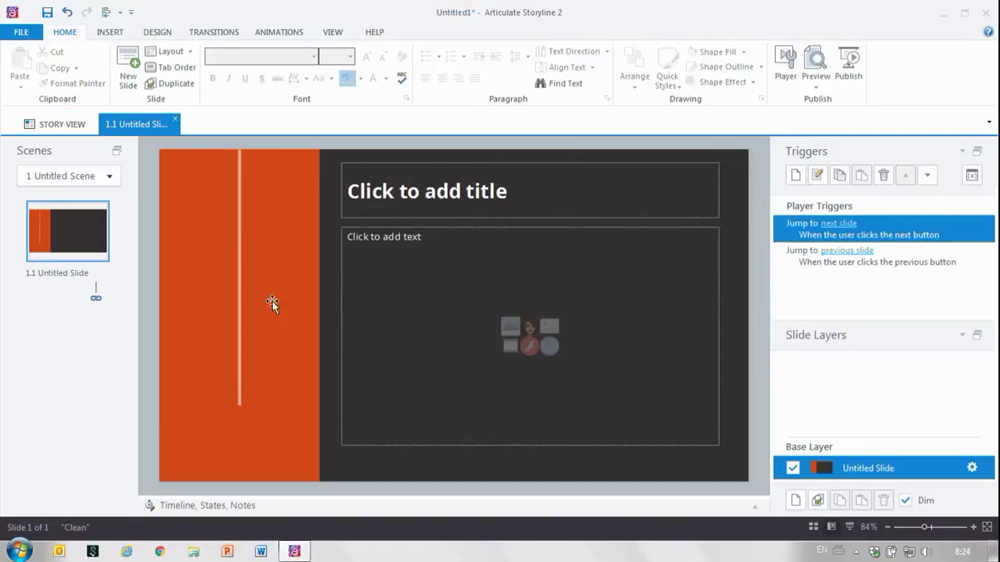
Draw a circle about 32 px across on the orange rectangle, to the right of the vertical line's upper part.
click(109, 32)
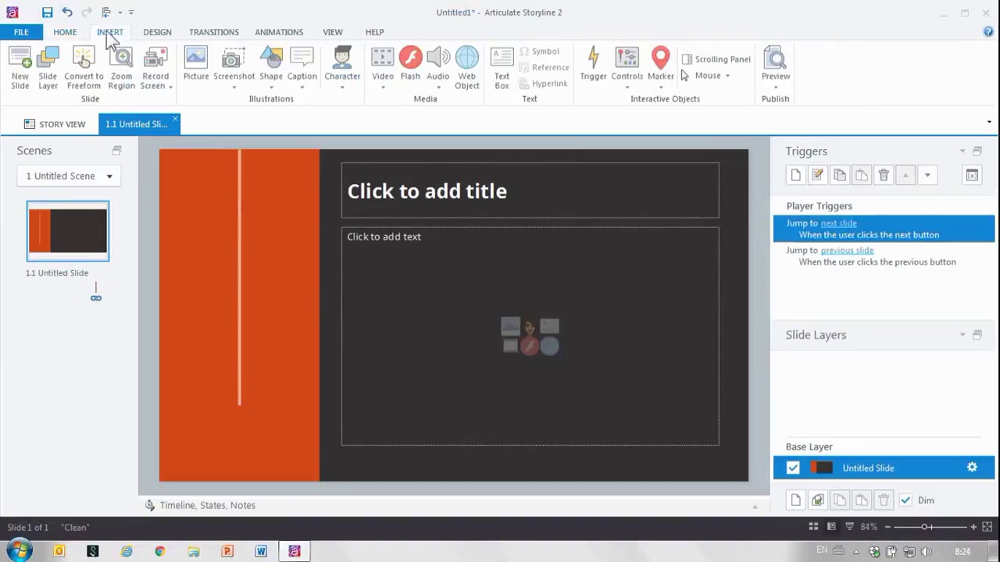
click(265, 92)
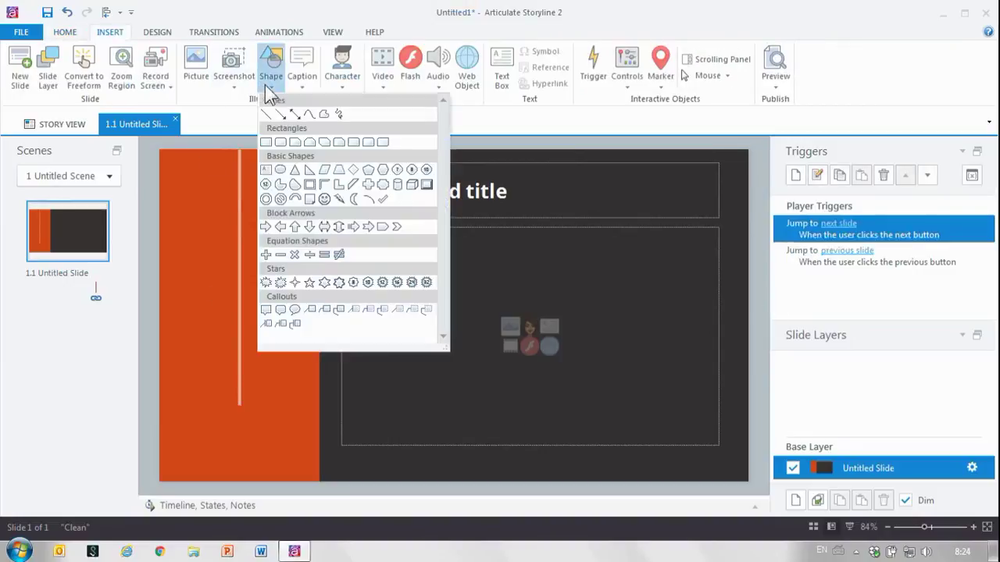
click(283, 168)
drag(269, 188, 284, 214)
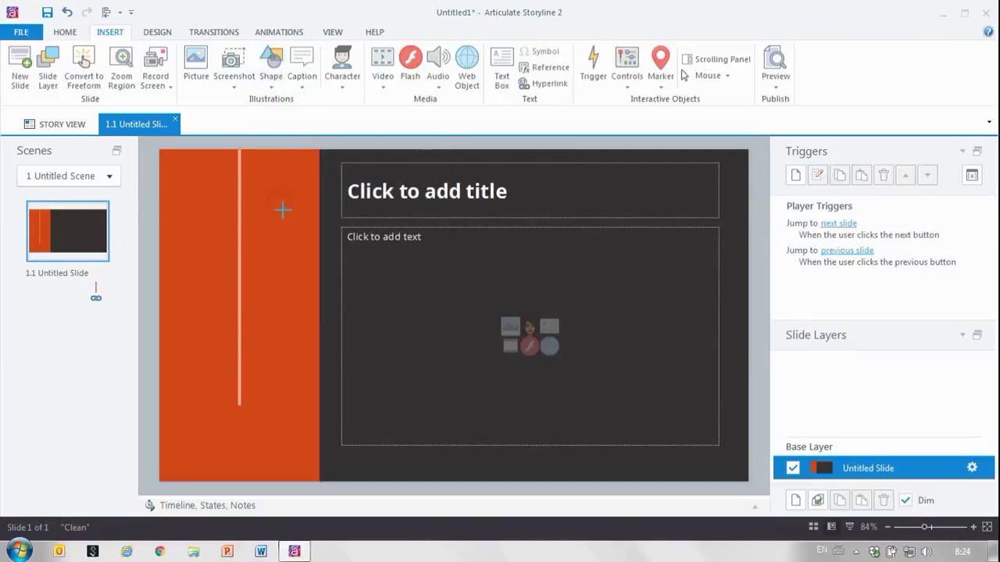
click(277, 206)
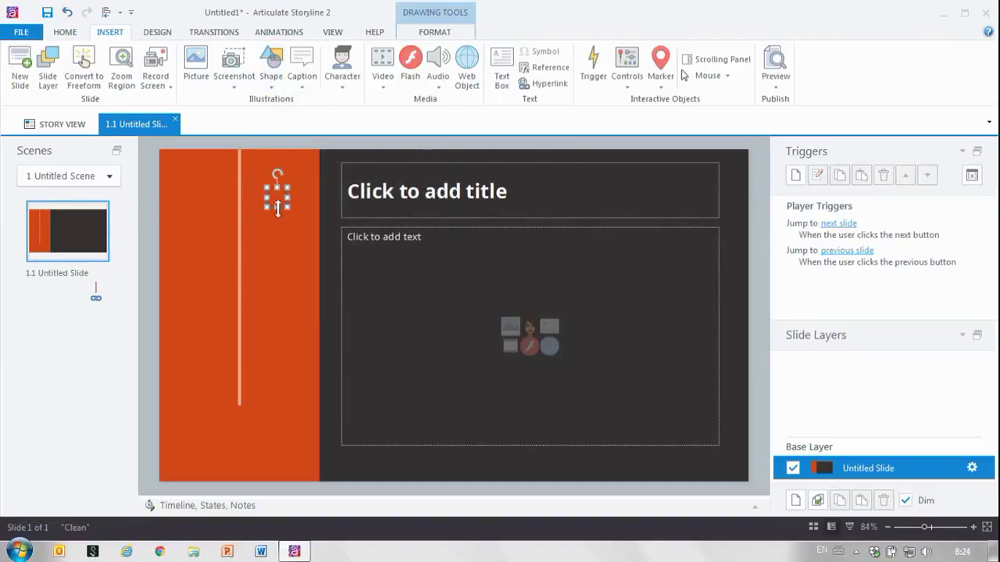
click(438, 32)
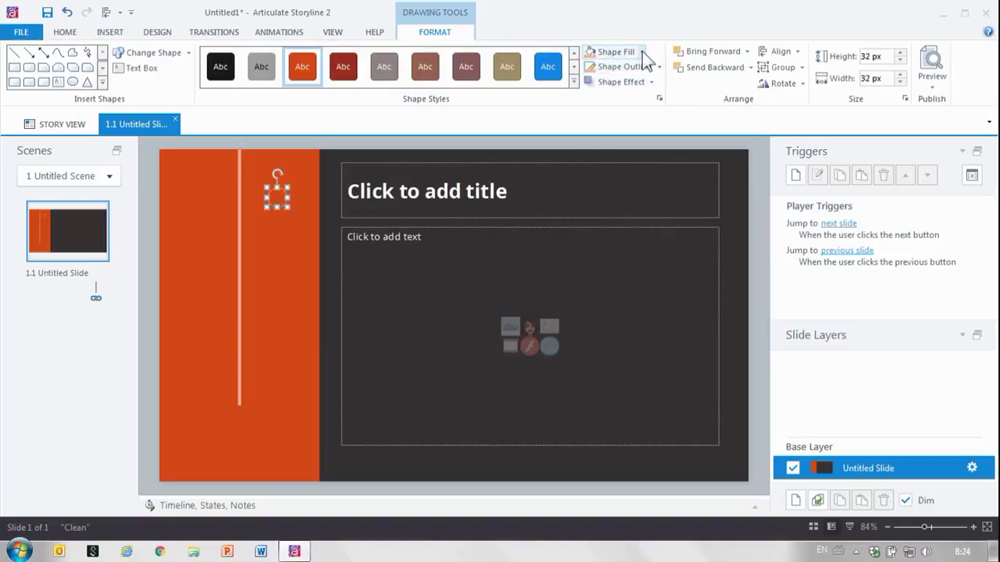
Fill the circle with the panel's orange and give it a light orange outline with a weight of 5 px.
click(641, 51)
click(639, 82)
click(658, 67)
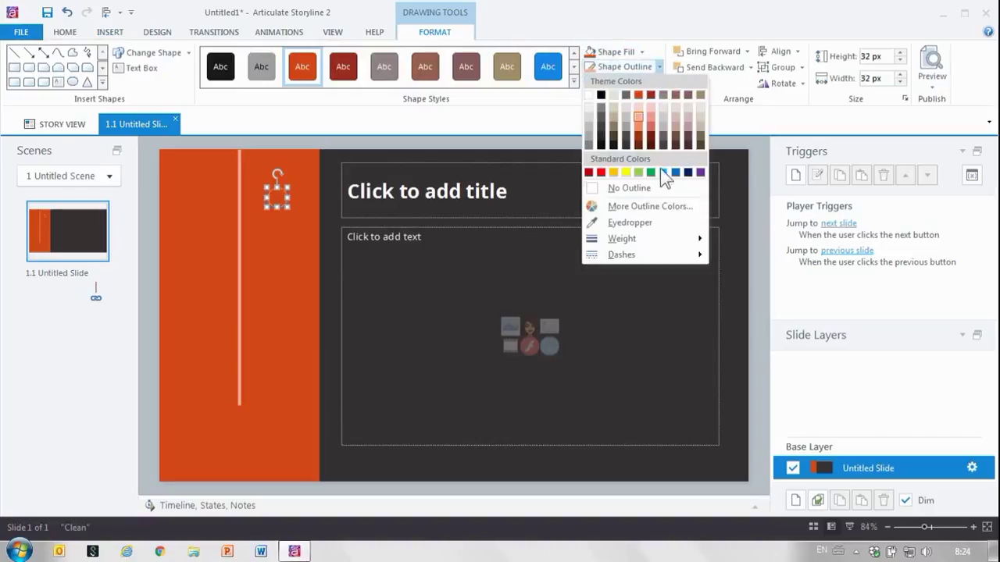
mouse_move(660, 238)
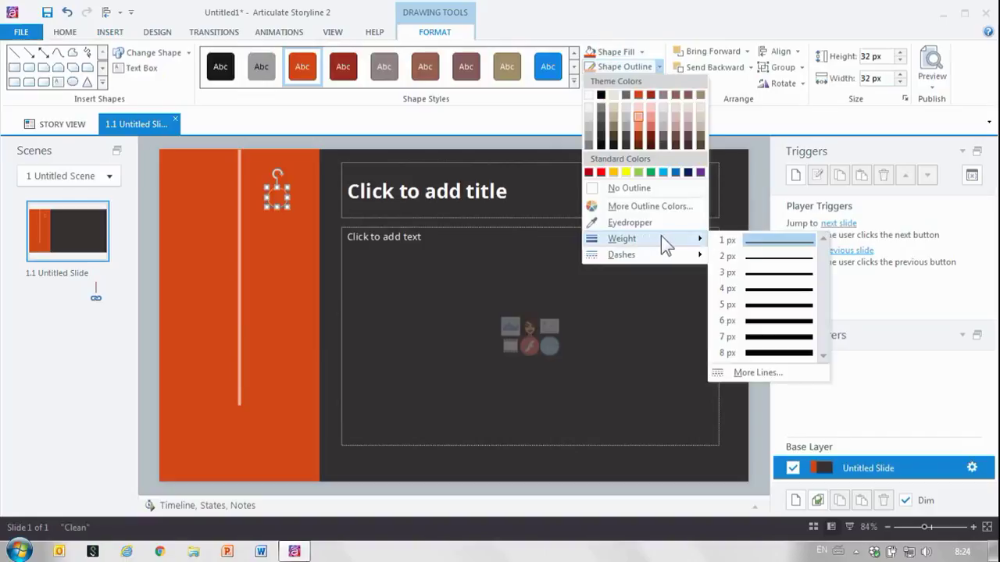
click(763, 306)
click(293, 229)
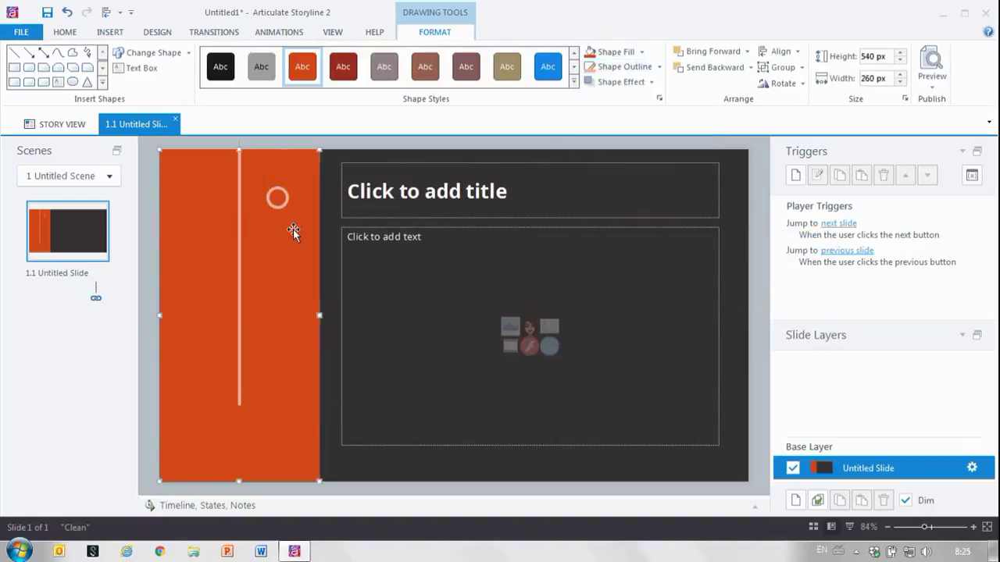
Move the circle onto the vertical line, centered on it near the line's upper end.
click(279, 204)
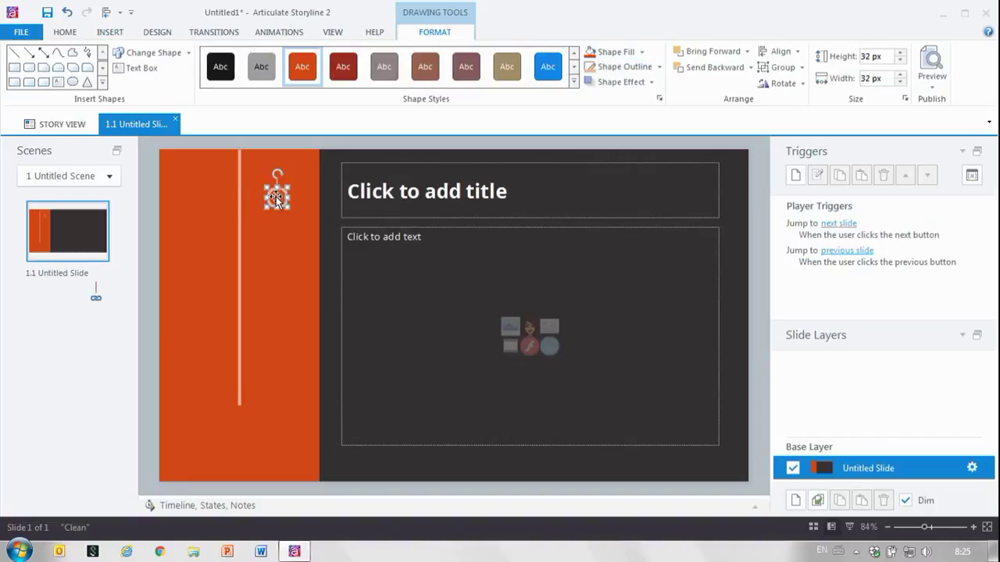
click(239, 180)
drag(238, 180, 239, 181)
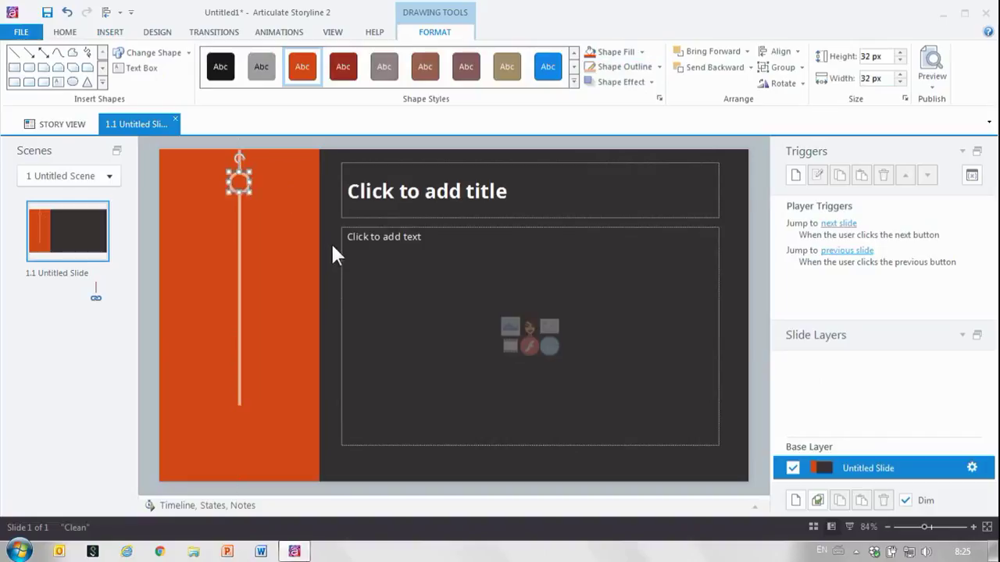
click(273, 390)
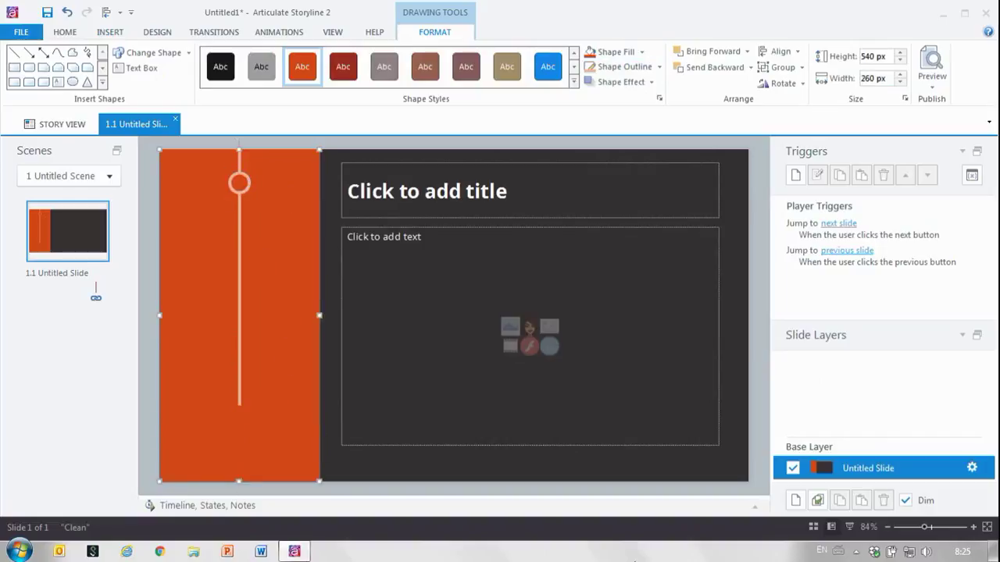
Open the states of the circle on the vertical line for editing.
click(754, 507)
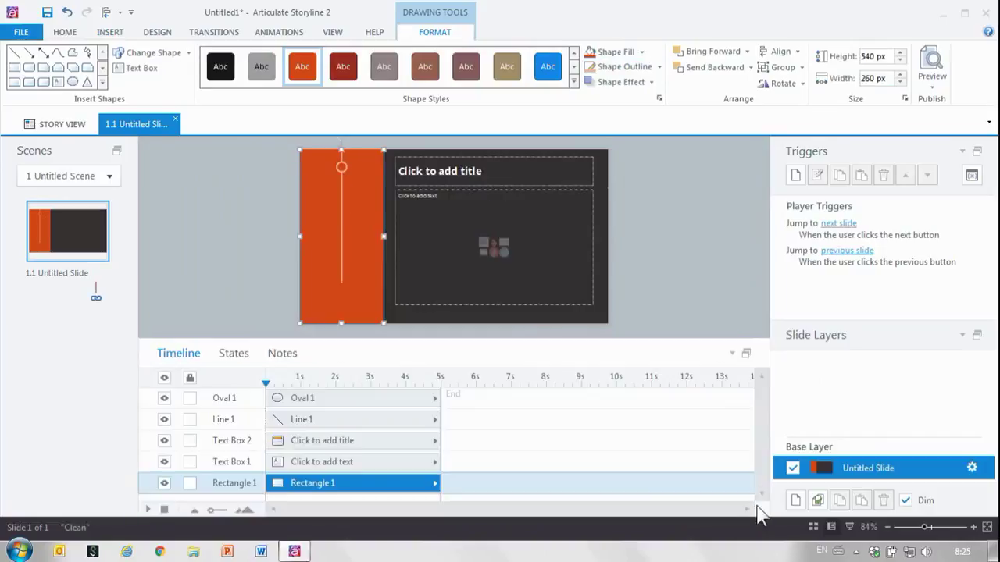
click(241, 353)
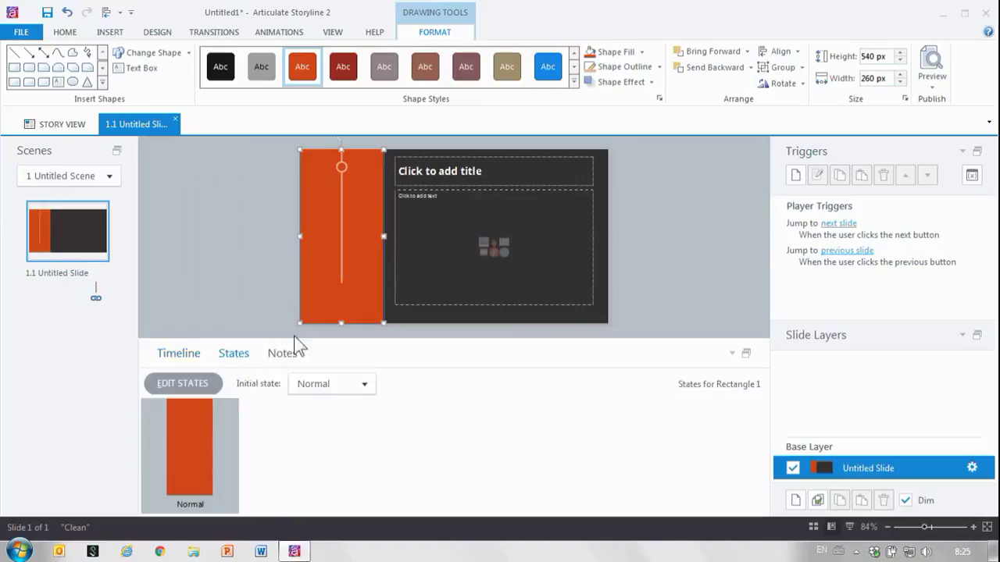
click(341, 169)
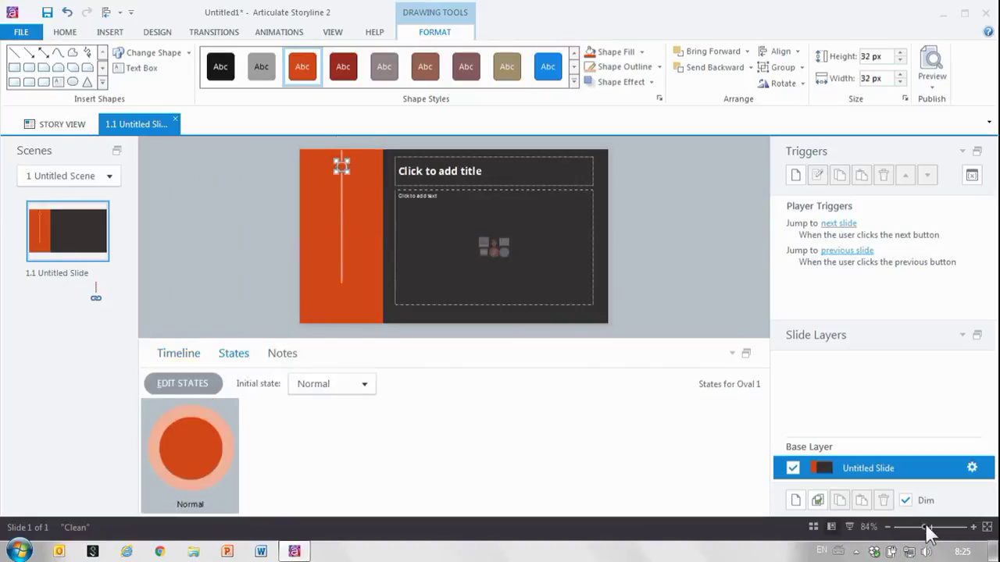
drag(928, 531, 960, 528)
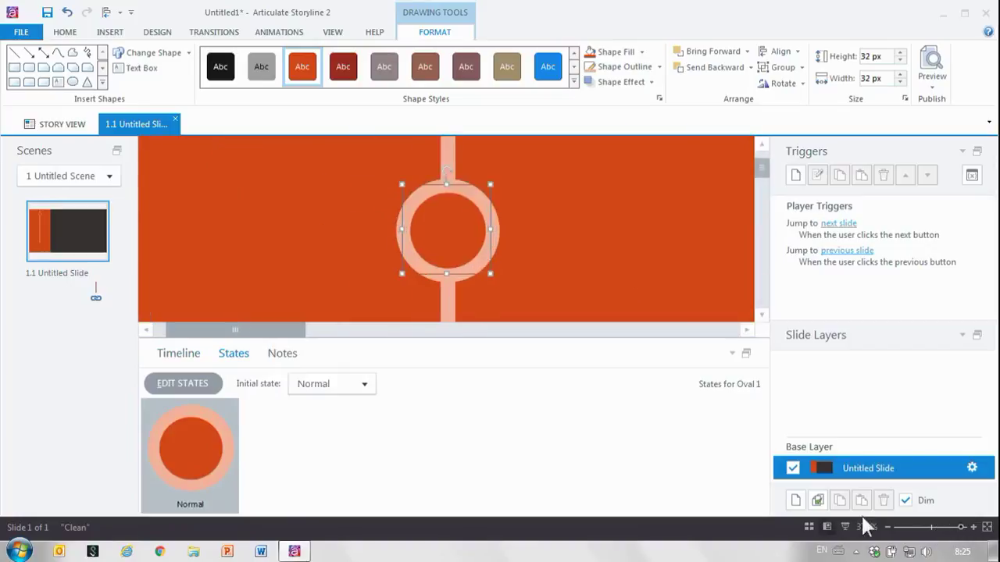
click(195, 386)
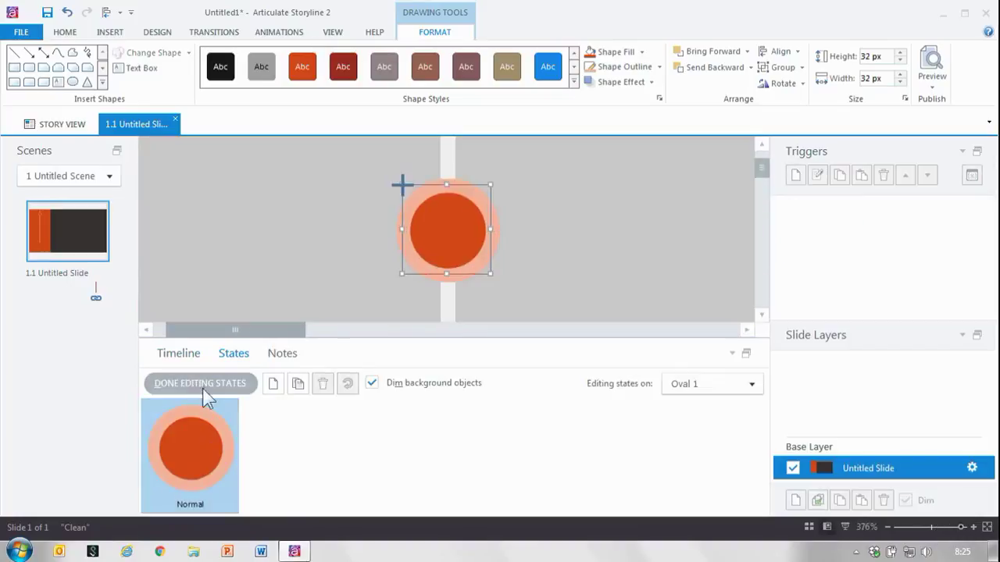
Add a Hover state to the circle and fill it with the light orange of the outline.
click(298, 384)
click(592, 271)
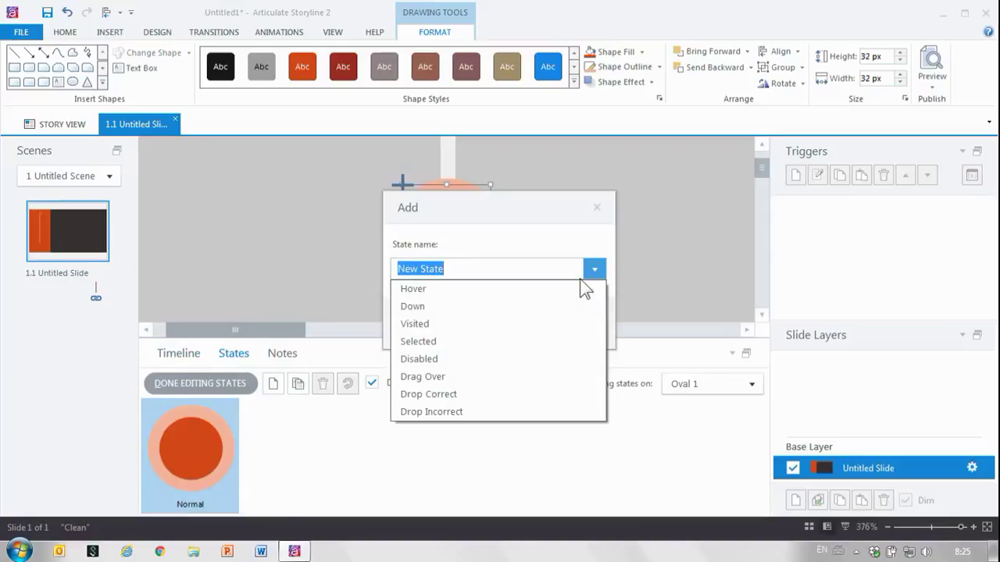
click(519, 290)
click(504, 326)
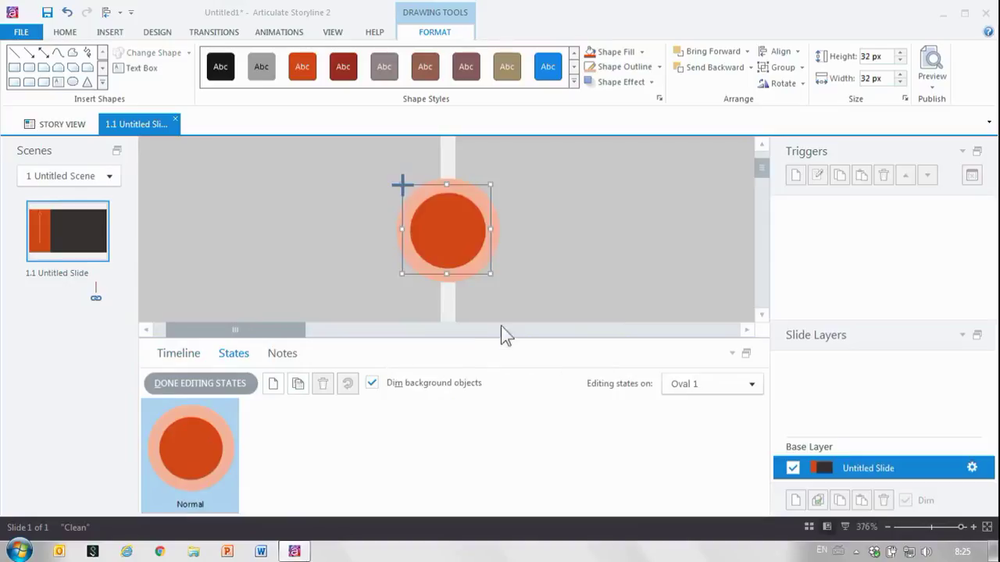
click(637, 52)
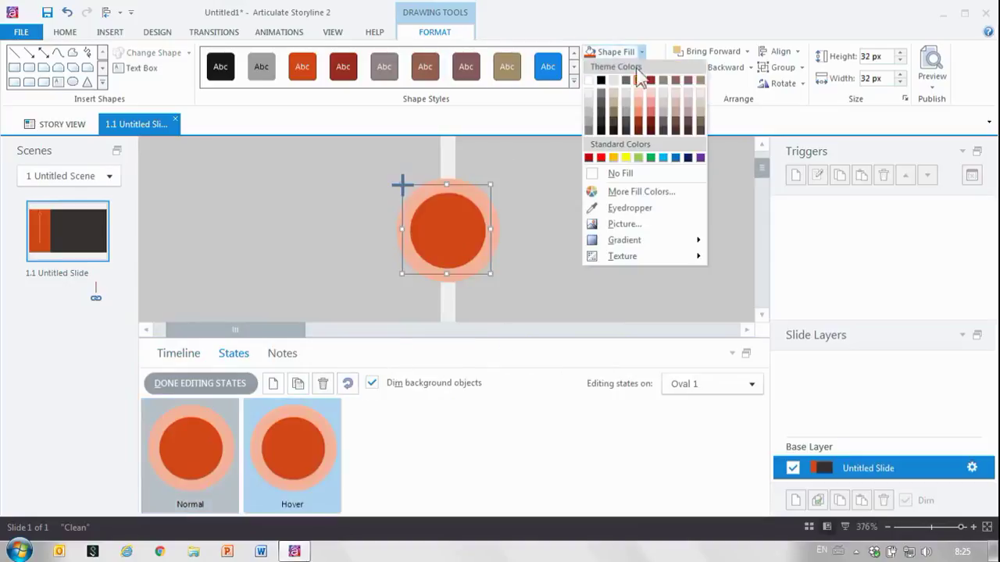
click(639, 101)
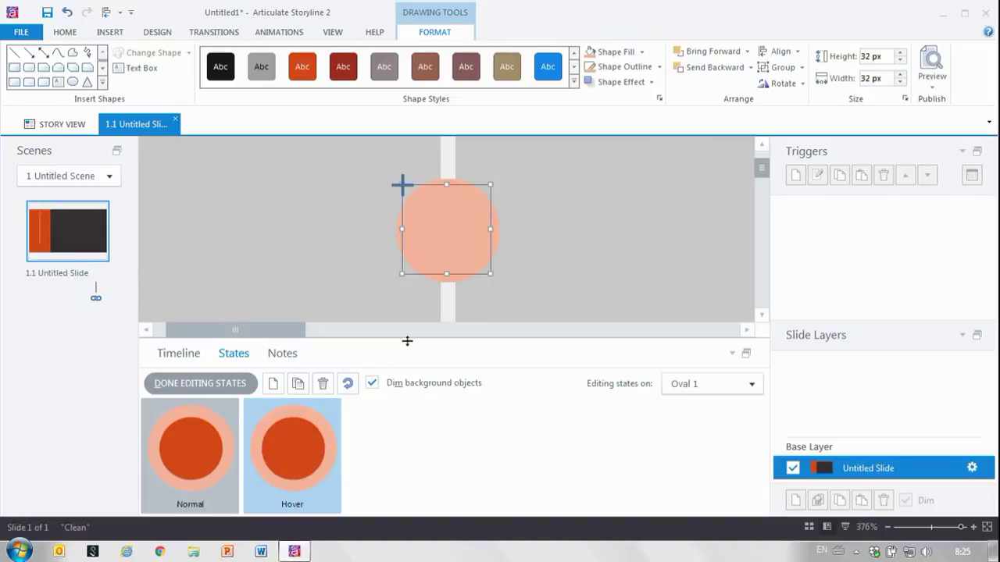
Add the built-in Down and Visited states to the circle, copied from the light orange look.
click(299, 384)
click(592, 269)
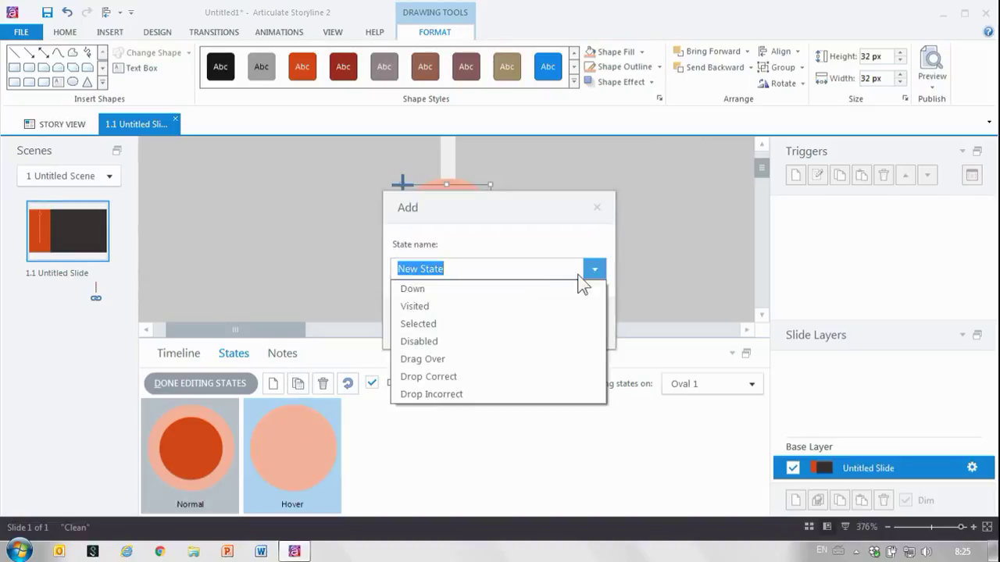
click(468, 291)
click(509, 325)
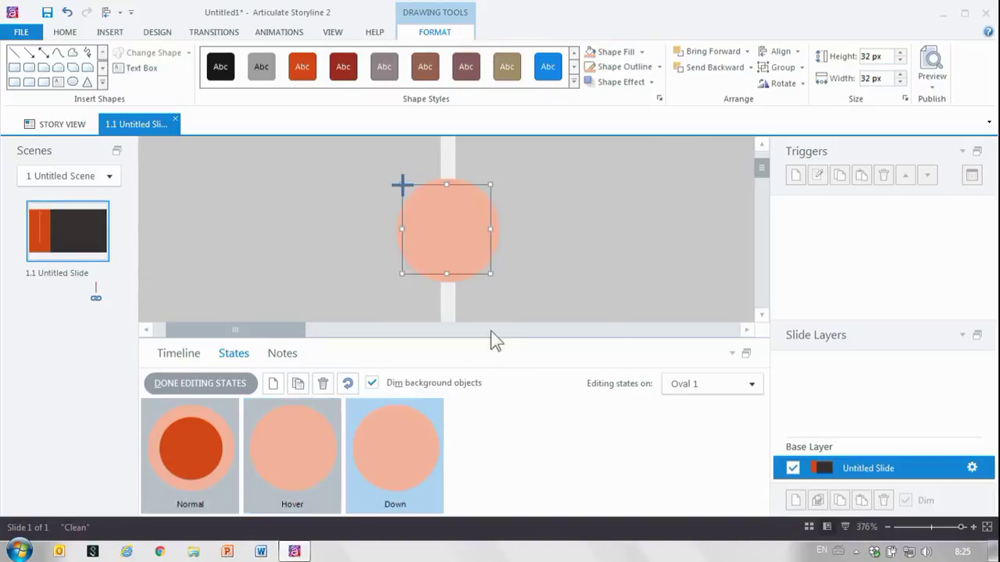
click(300, 386)
click(594, 270)
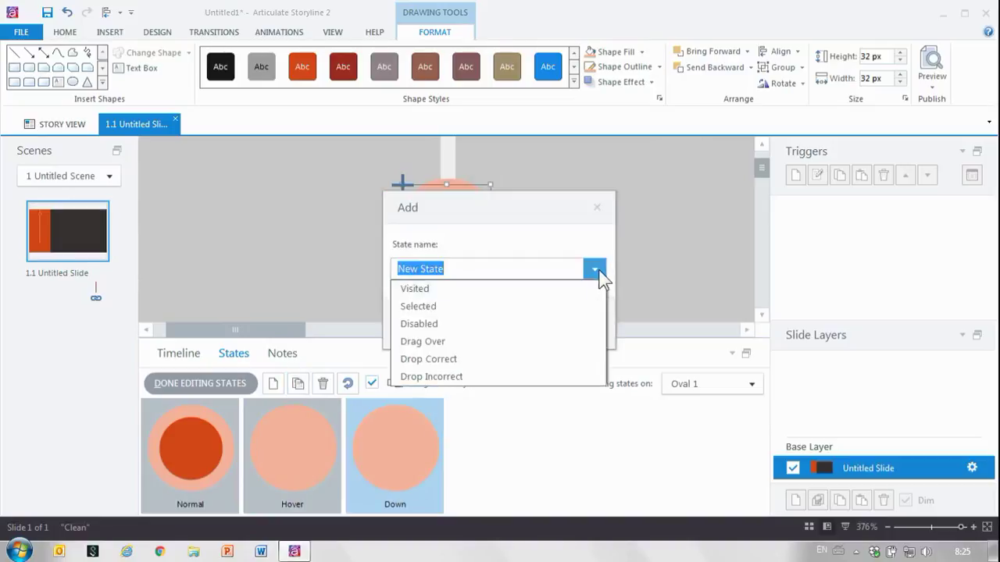
click(534, 297)
click(508, 323)
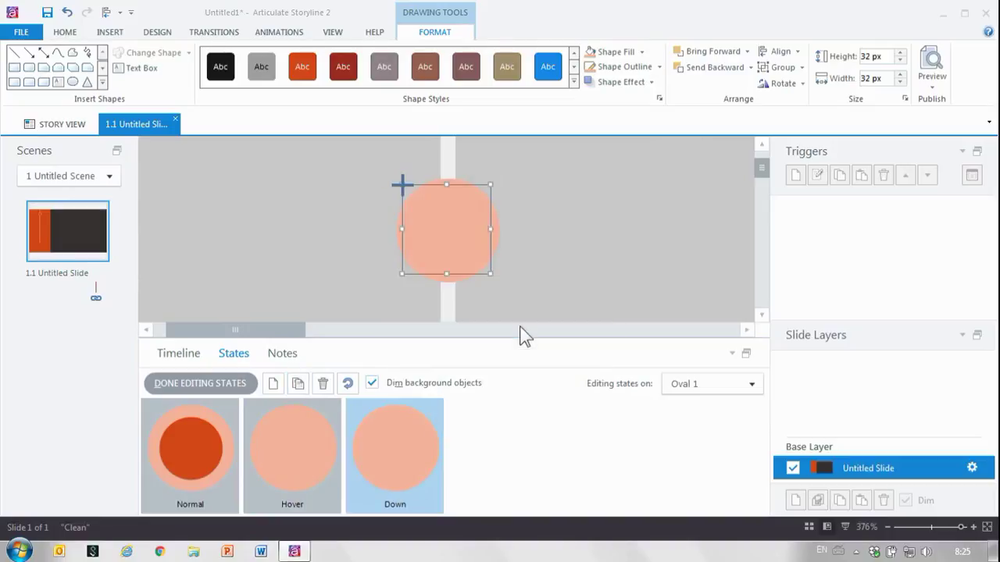
Draw an L-shape about 24 px wide and 16 px high beside the circle in its Visited state.
click(109, 34)
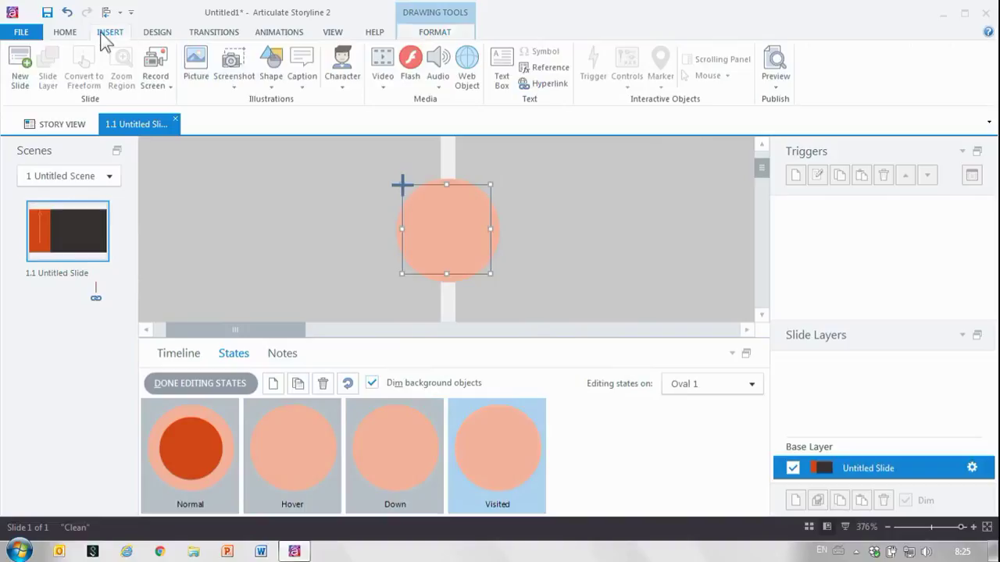
click(272, 82)
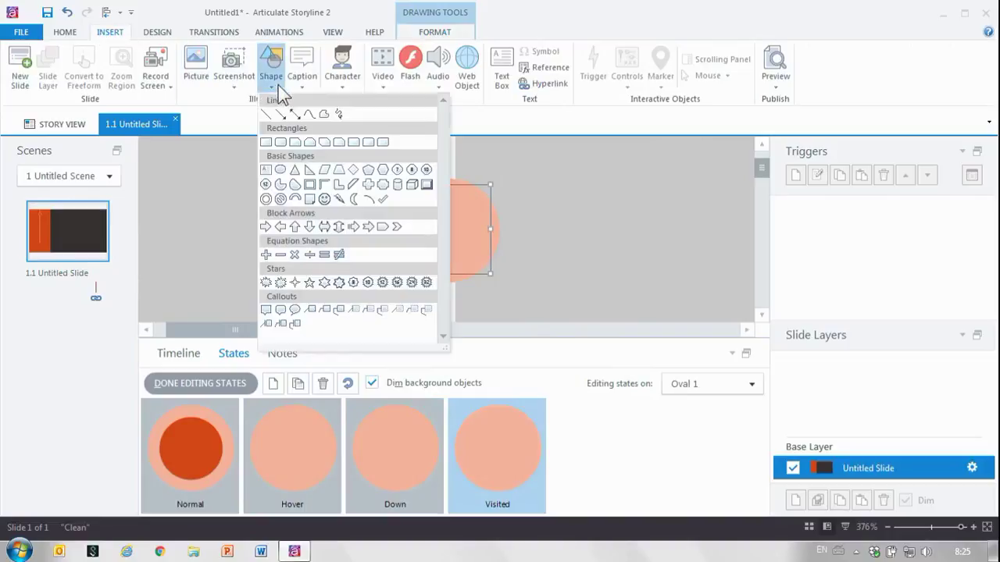
click(338, 185)
mouse_move(269, 202)
mouse_down()
mouse_move(296, 228)
mouse_move(334, 225)
mouse_move(319, 239)
mouse_move(348, 236)
mouse_move(328, 234)
mouse_up()
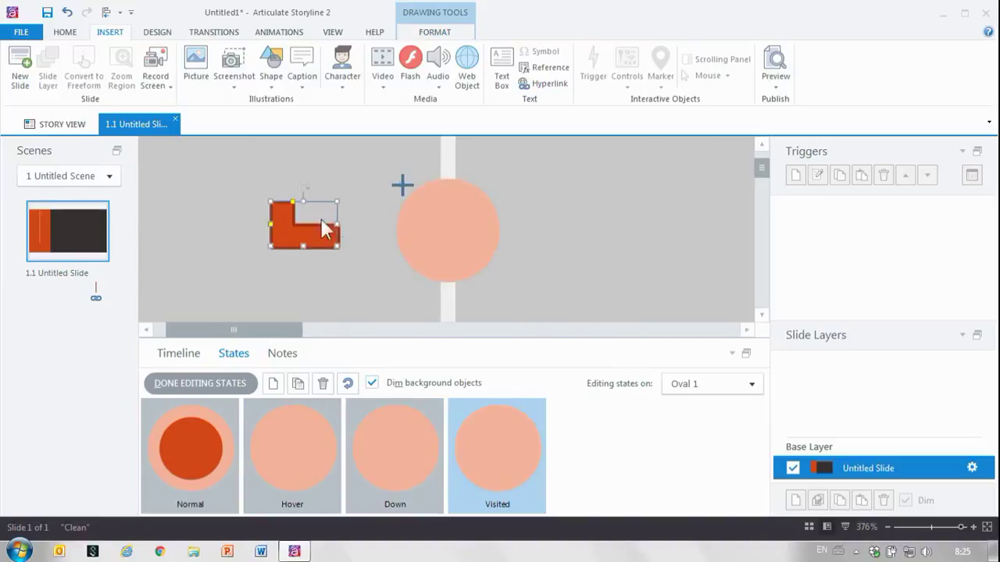
Rotate the L-shape counterclockwise into a check mark and place it in the middle of the circle.
click(286, 180)
key(ctrl+z)
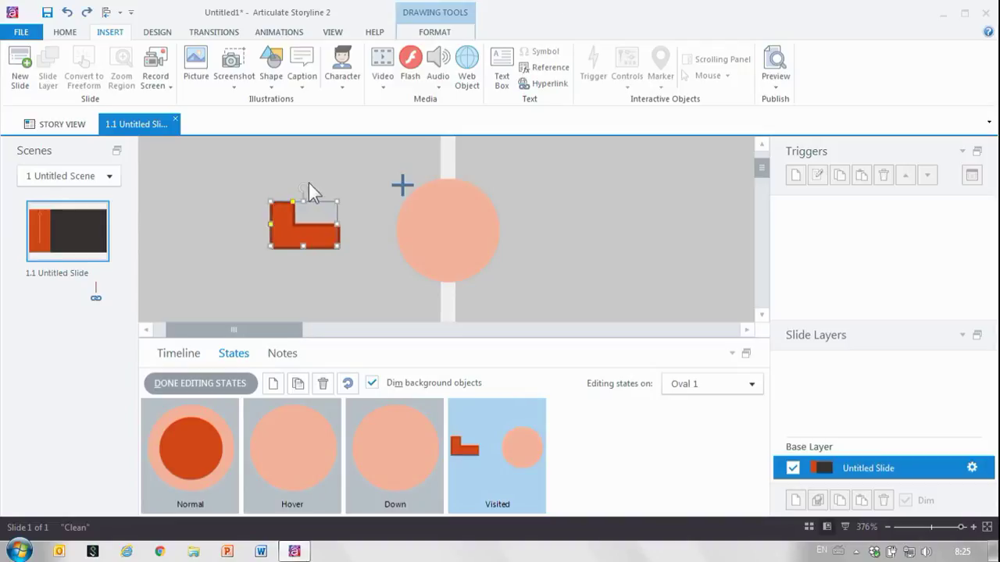
drag(307, 186, 264, 192)
drag(305, 223, 453, 240)
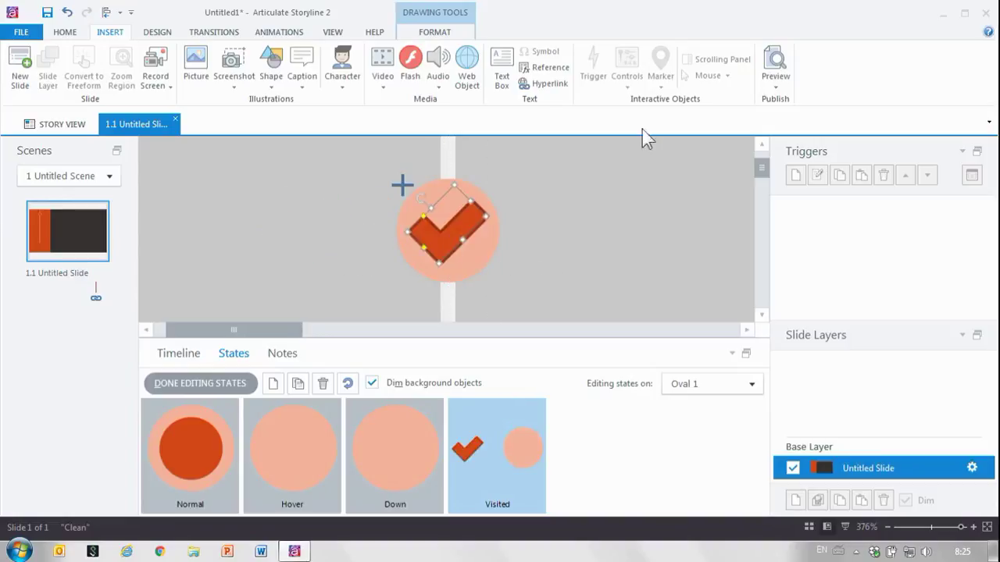
Remove the outline from the check mark in the Visited state.
click(435, 32)
click(660, 68)
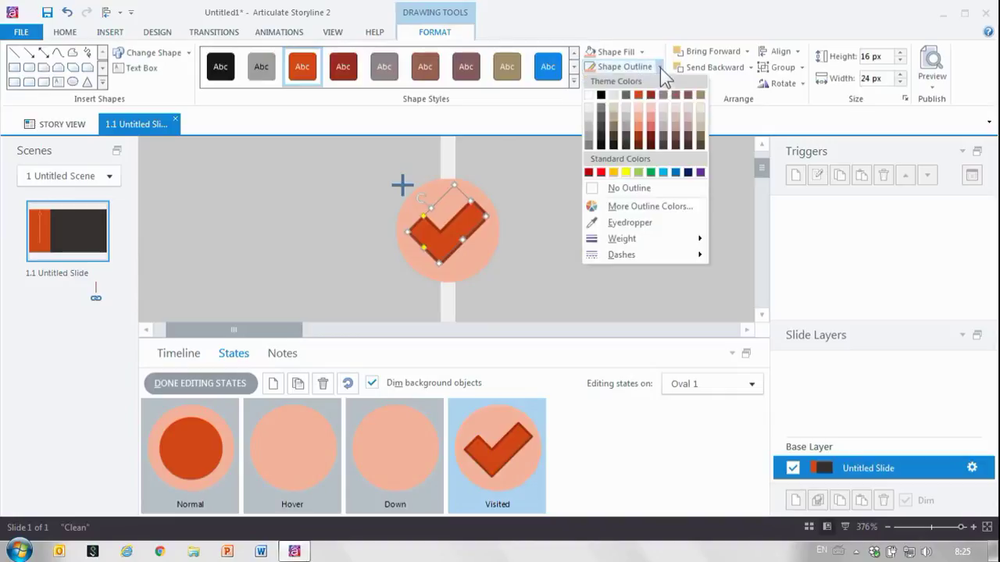
click(648, 104)
click(611, 195)
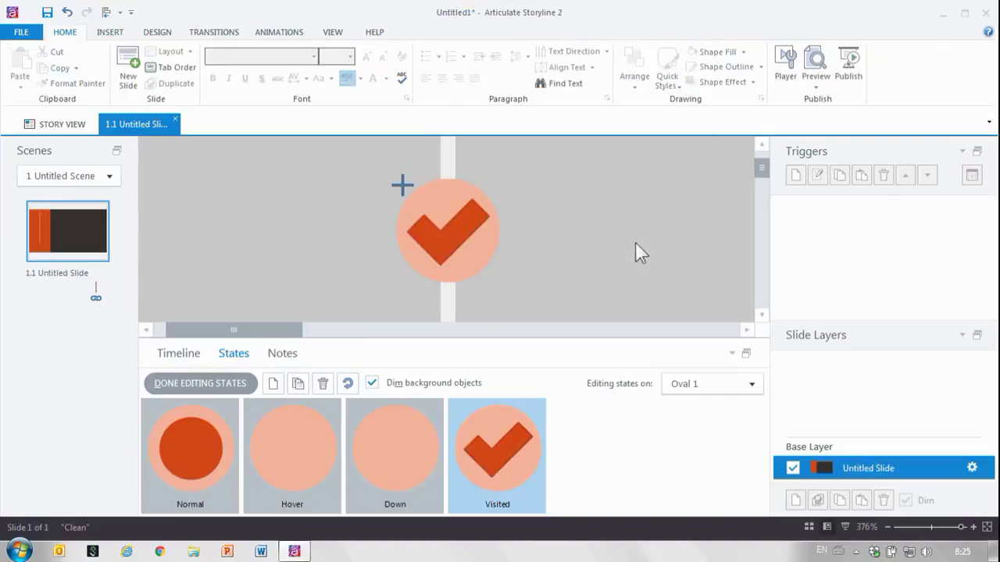
Finish editing the circle's states and collapse the states area with the whole slide fitted in view.
click(231, 380)
click(986, 527)
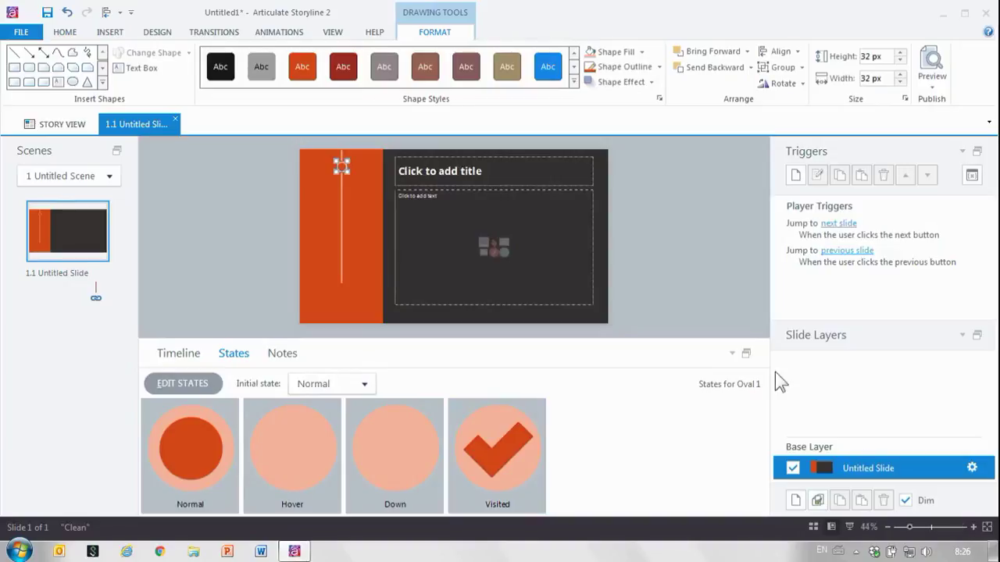
click(733, 356)
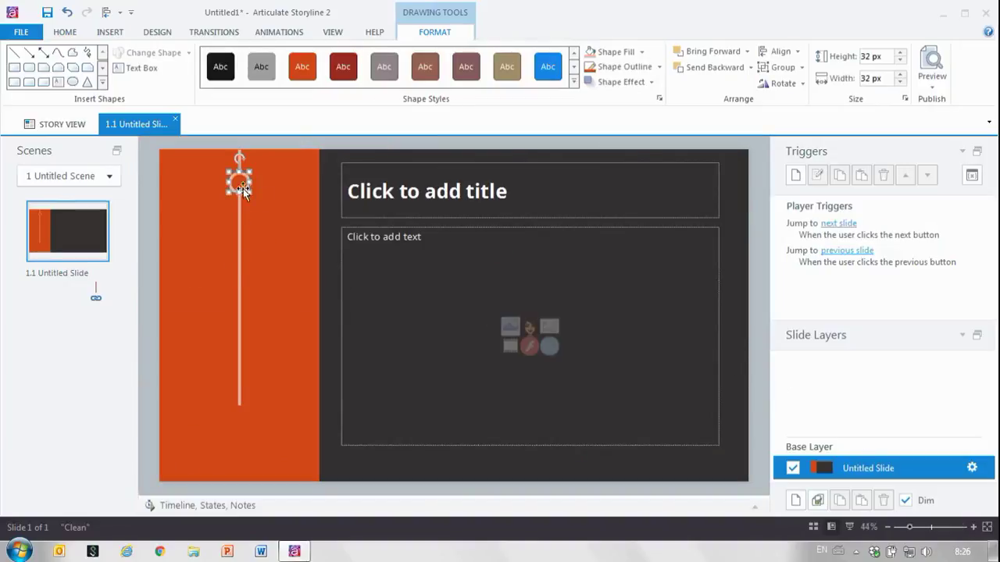
Place four copies of the circle down the vertical line to its lower end and distribute all five circles vertically.
drag(239, 185, 248, 416)
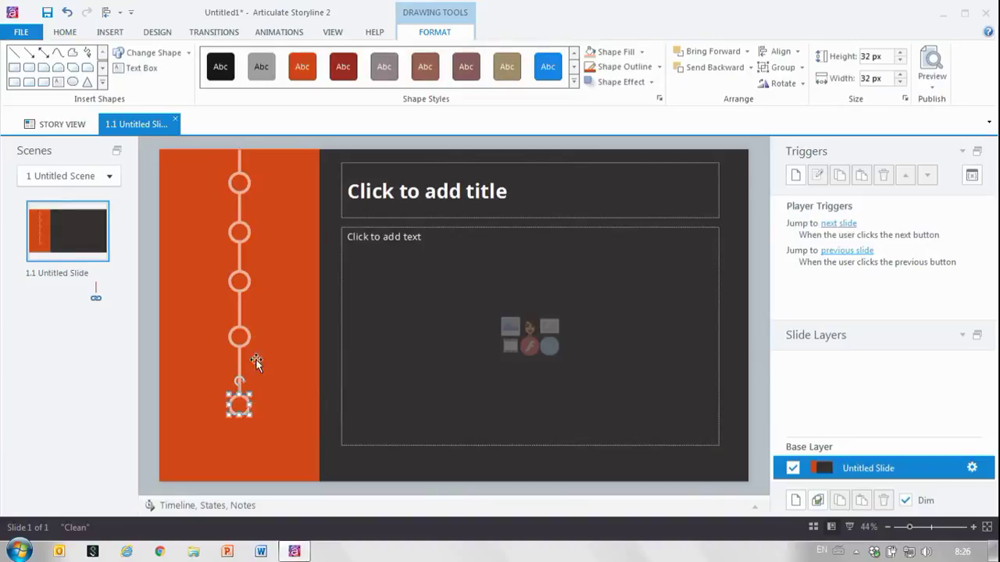
shift+click(239, 232)
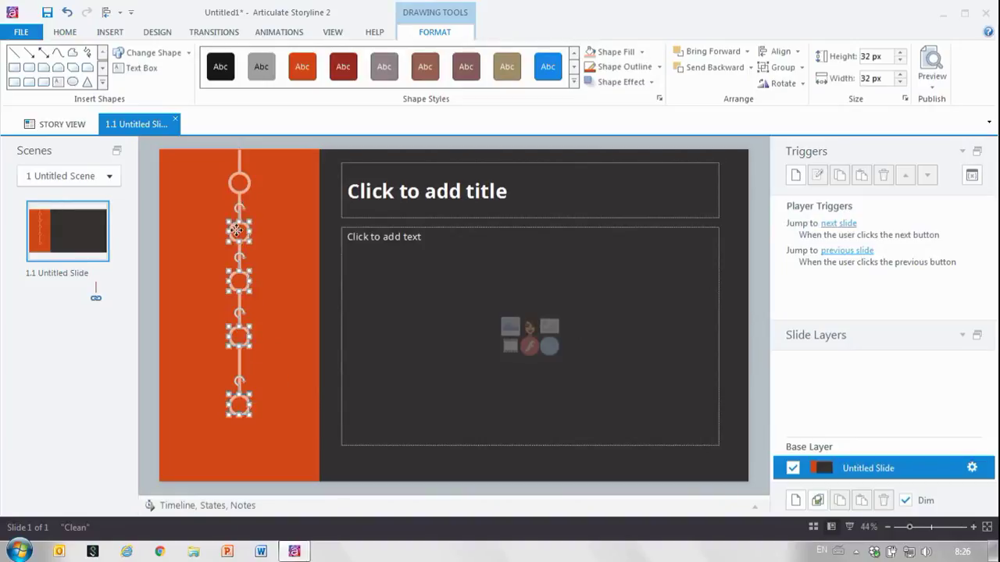
shift+click(245, 185)
click(780, 51)
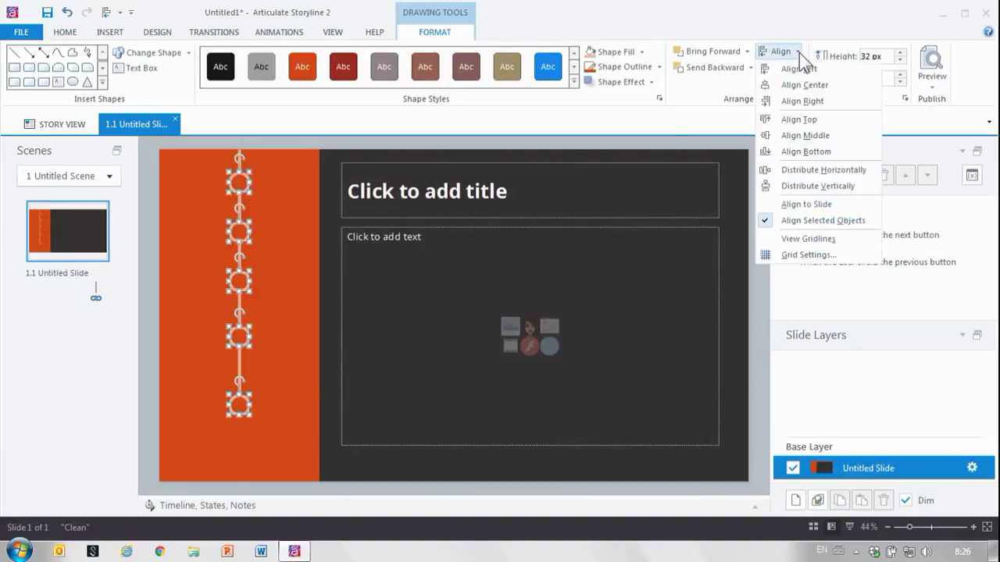
click(842, 185)
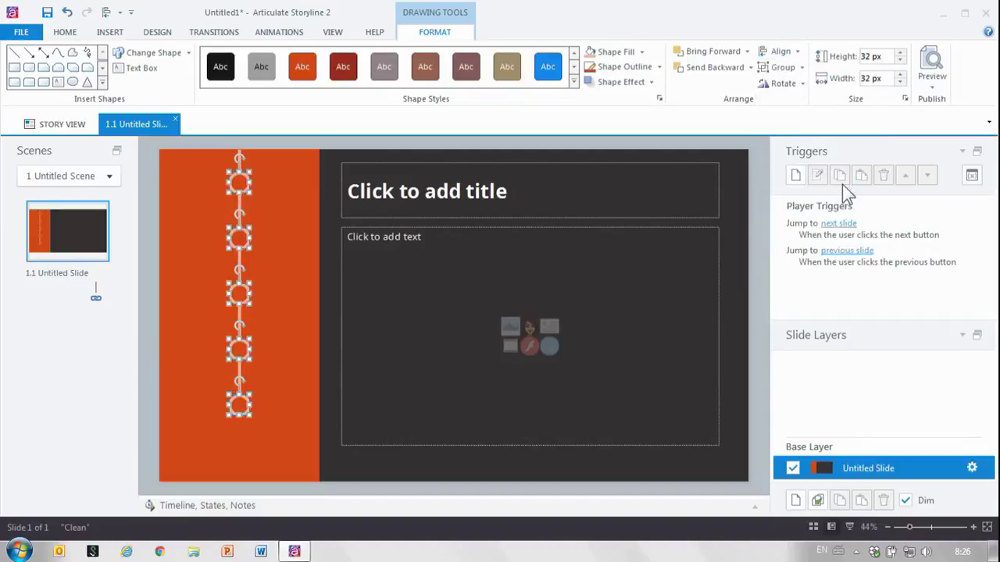
click(333, 344)
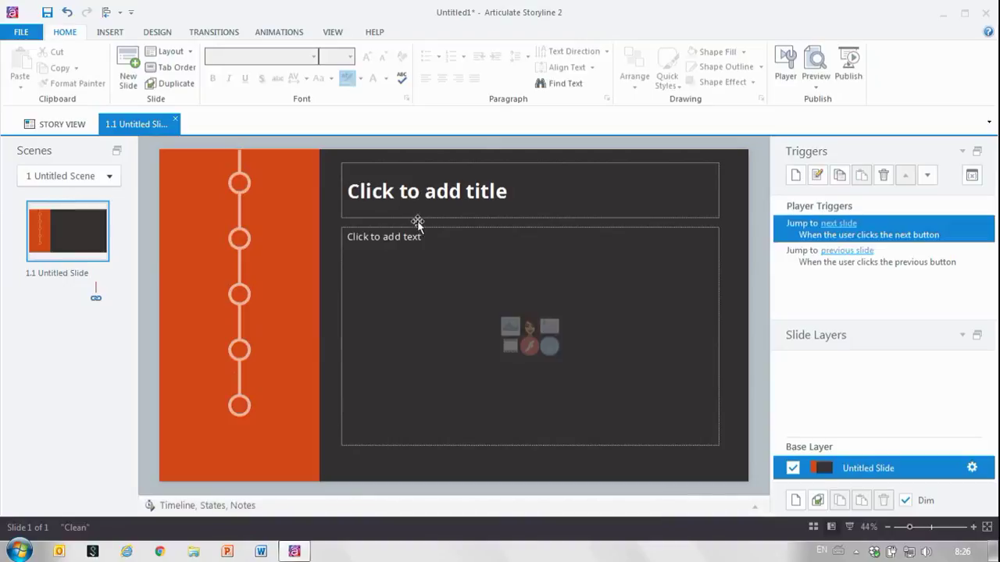
Enter TIMELINE INTERACTION as the slide title.
click(441, 205)
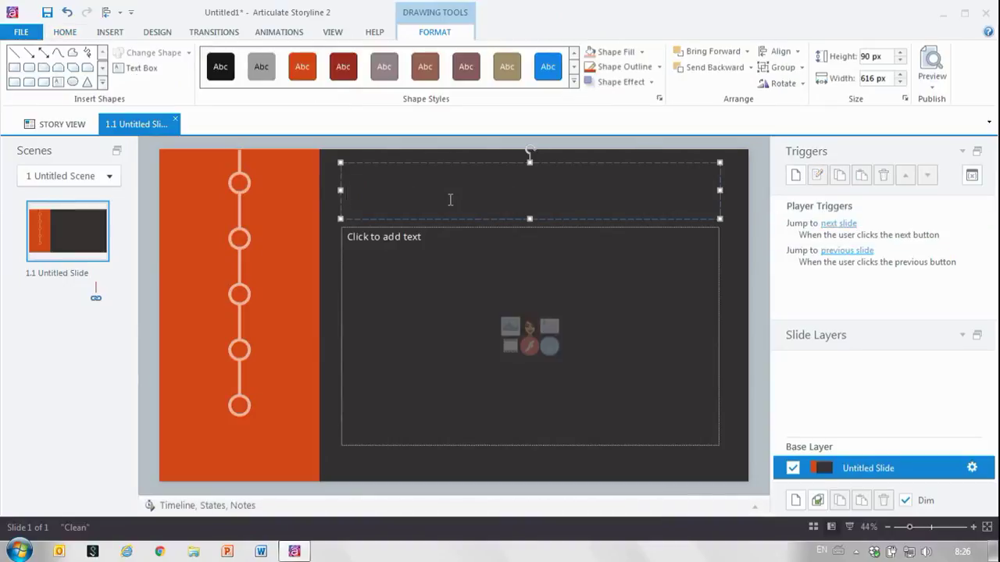
text(TIMELINE )
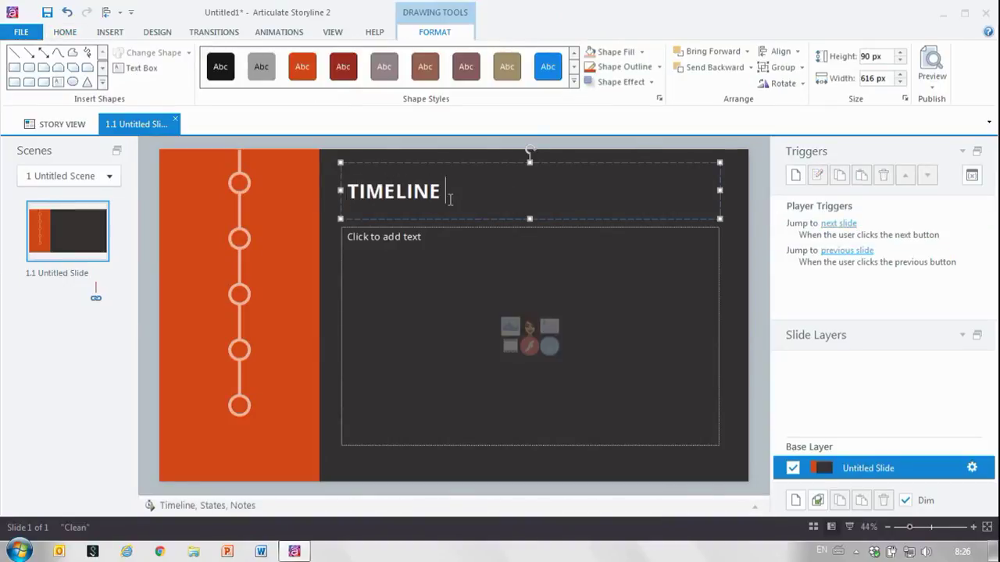
text(INTERACTI)
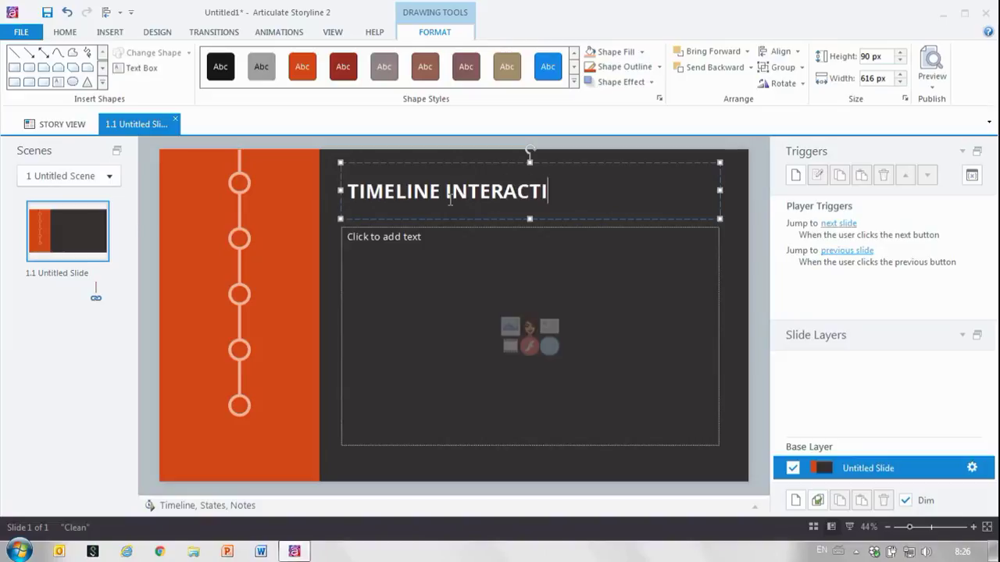
text(ON)
click(627, 491)
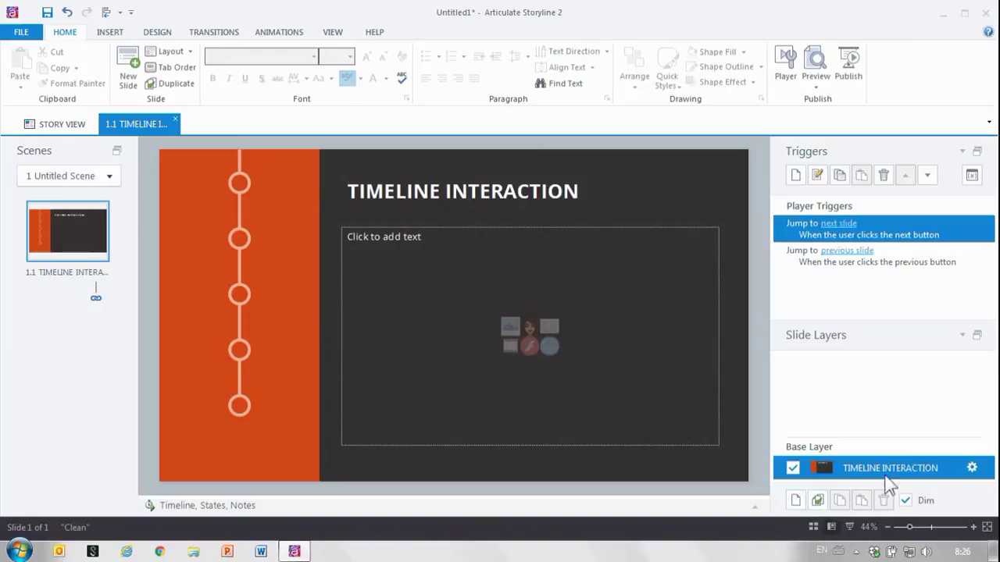
Add a new slide layer and hide the base layer's title and content text boxes in it.
click(795, 500)
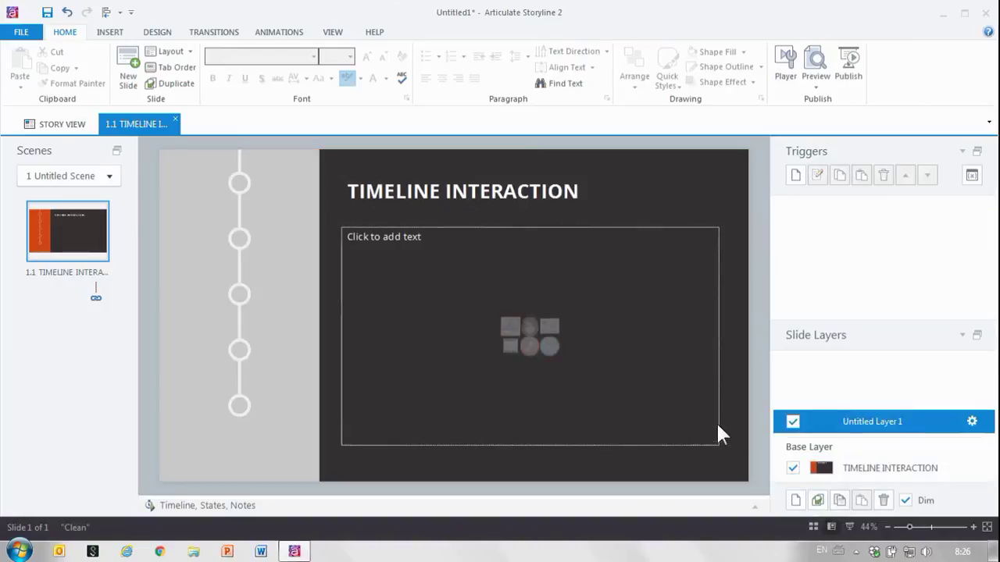
click(755, 506)
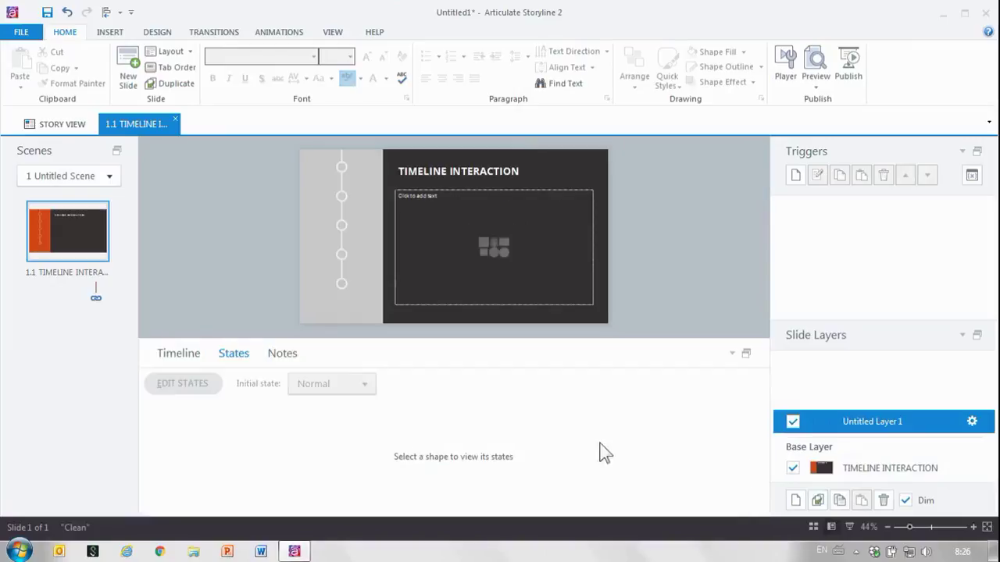
click(186, 354)
click(150, 399)
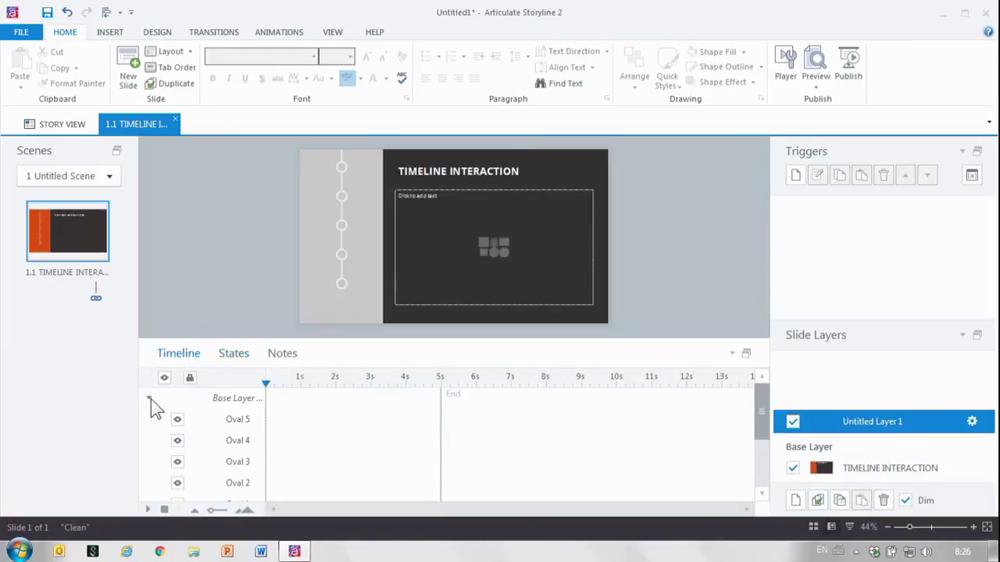
drag(763, 433, 765, 495)
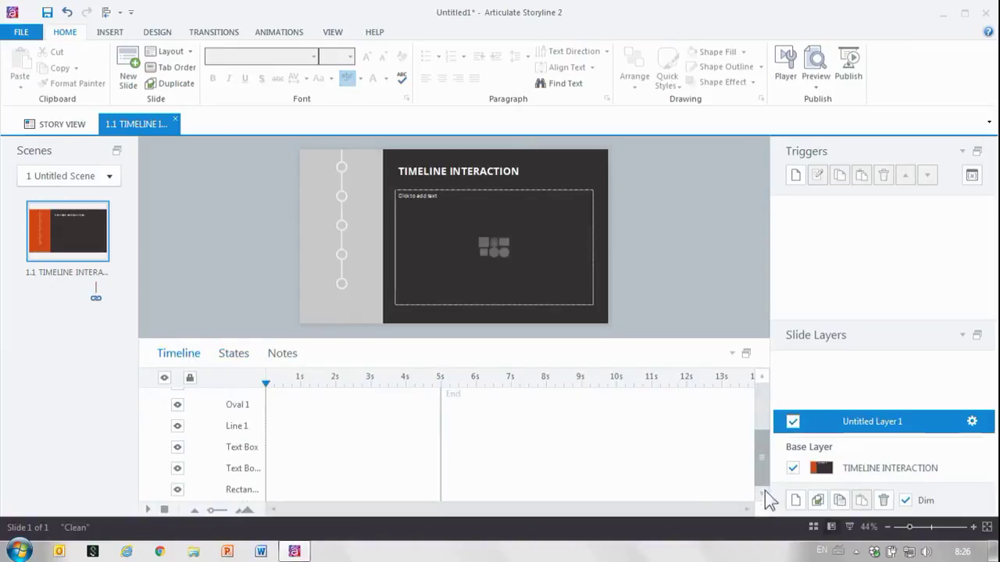
click(177, 447)
click(177, 469)
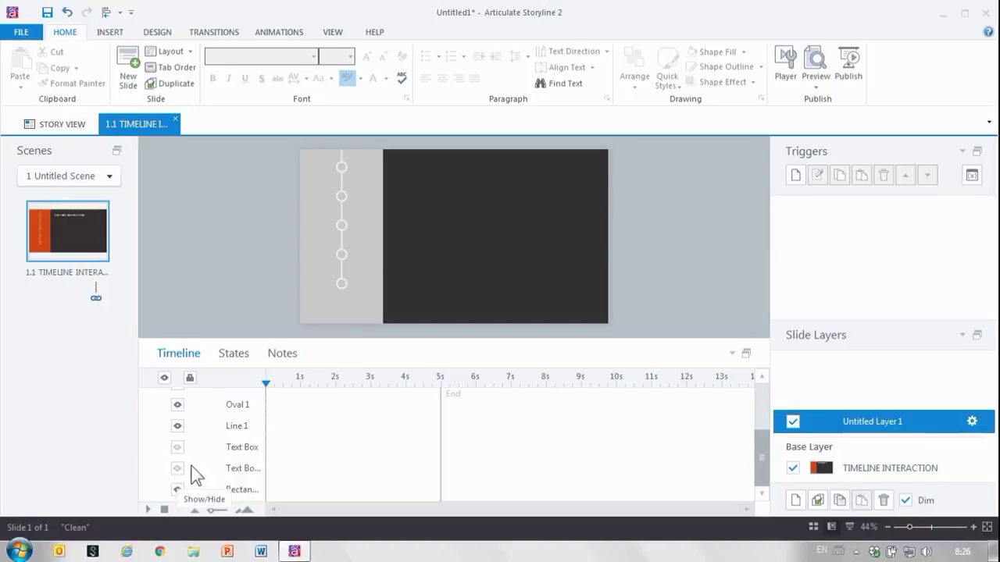
Copy the title and content text boxes from the base layer onto the new layer.
click(865, 473)
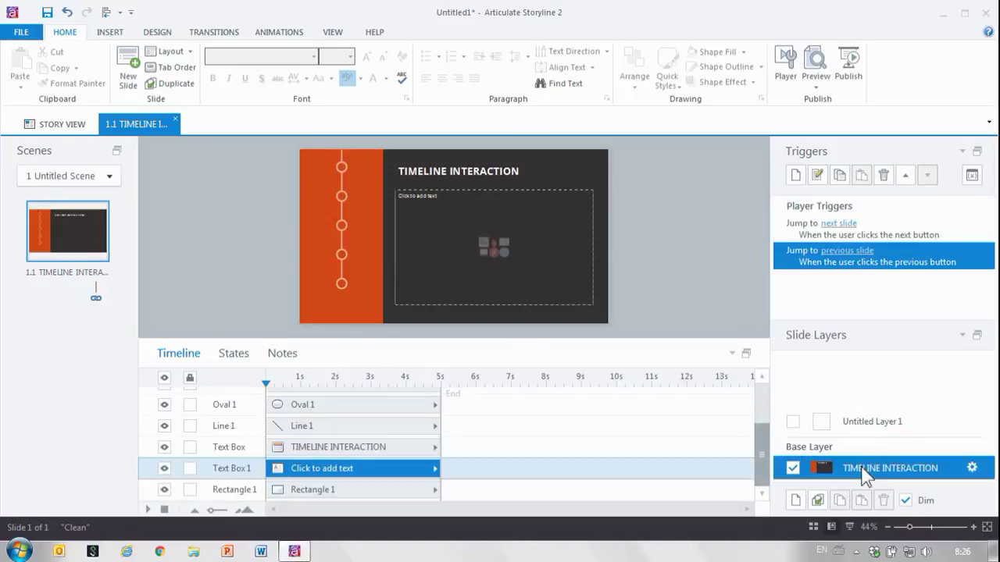
click(472, 174)
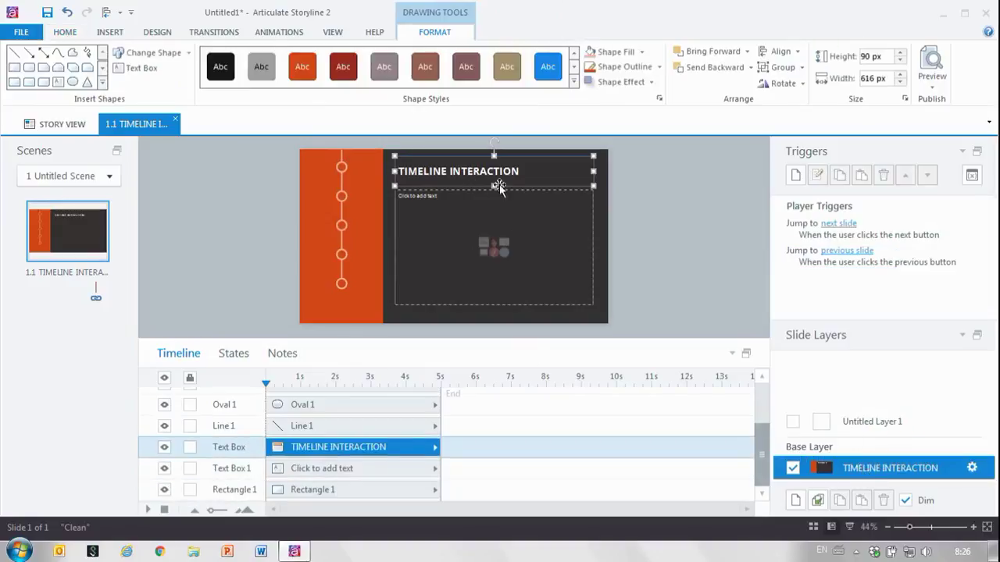
shift+click(594, 225)
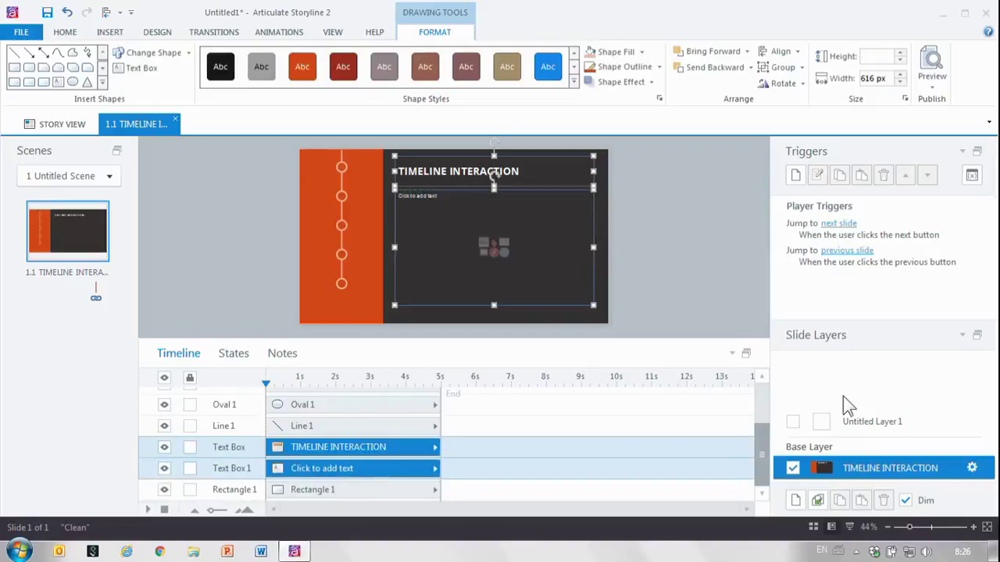
click(886, 422)
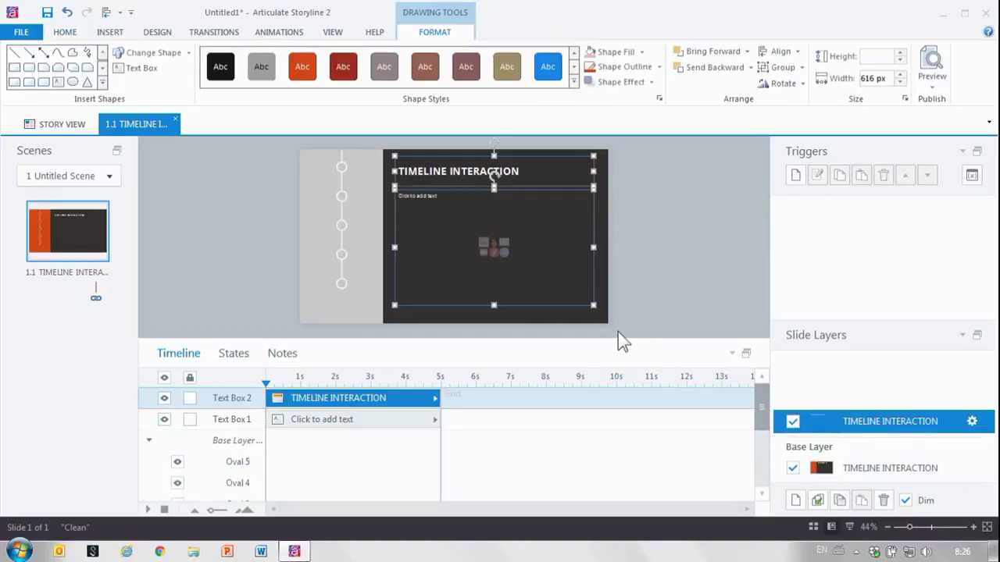
Rename the new layer ITEM1 and replace its title text with ITEM 1.
double_click(886, 422)
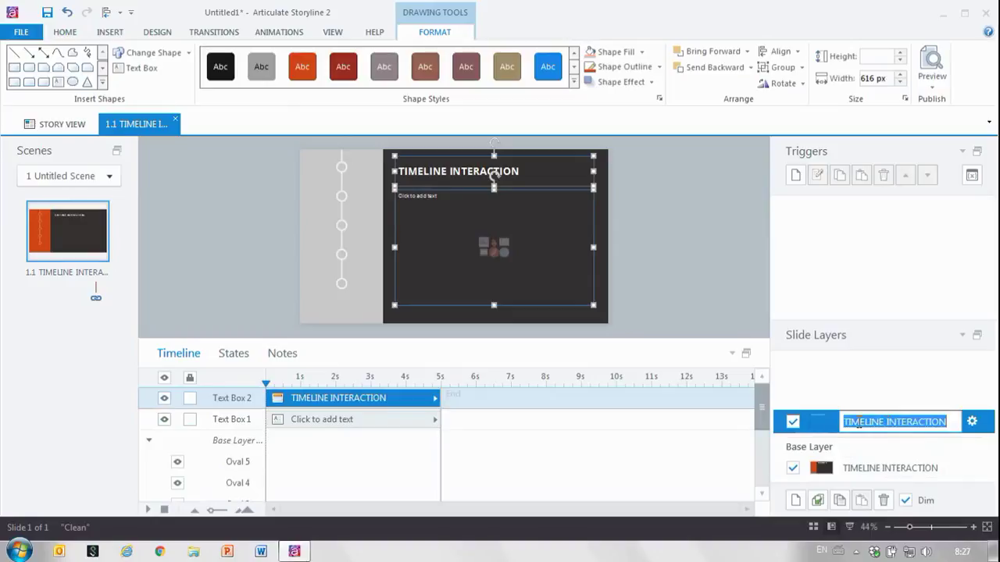
text(TI)
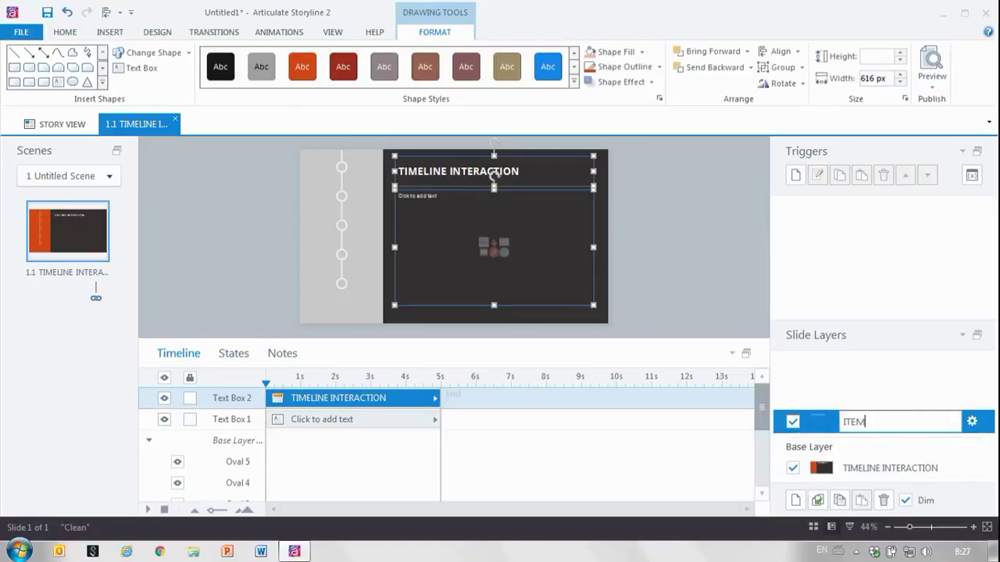
text(EM1)
click(489, 168)
key(ctrl+a)
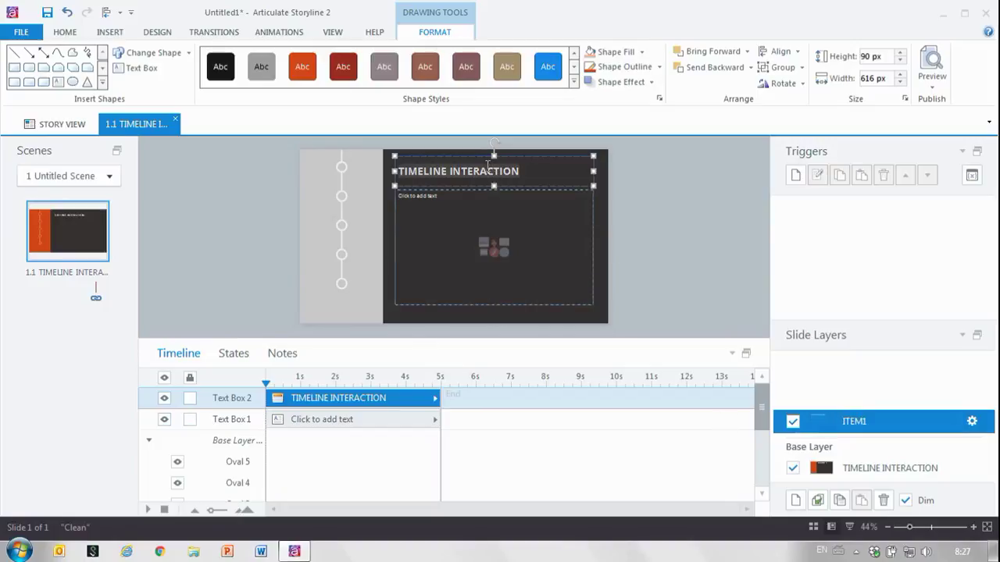
text(ITEM 1)
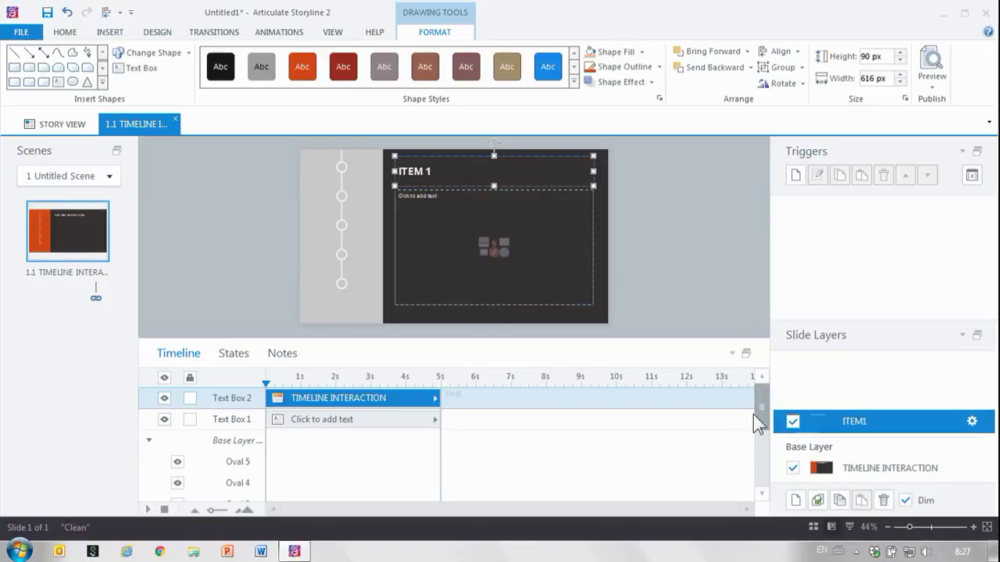
drag(758, 414, 769, 496)
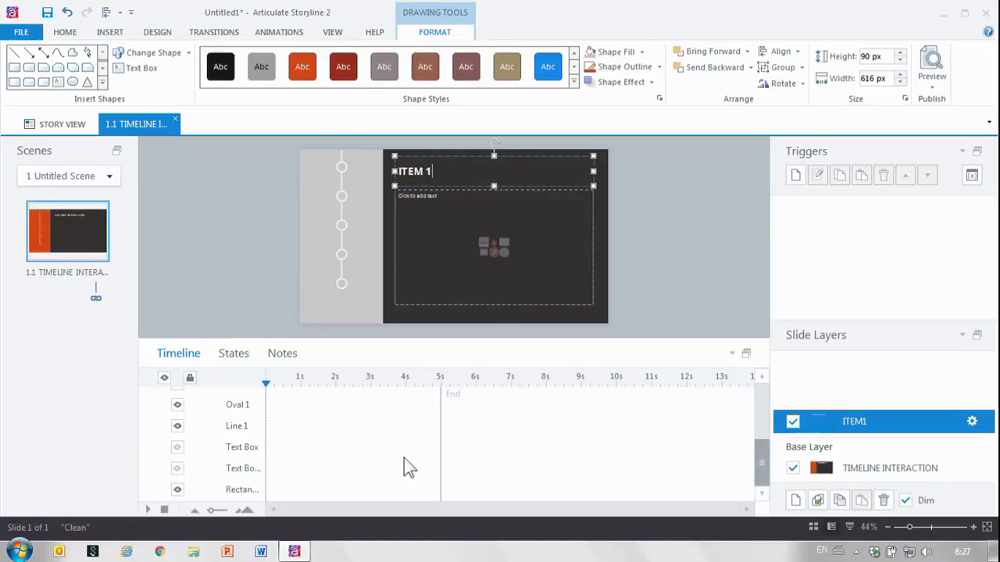
click(691, 274)
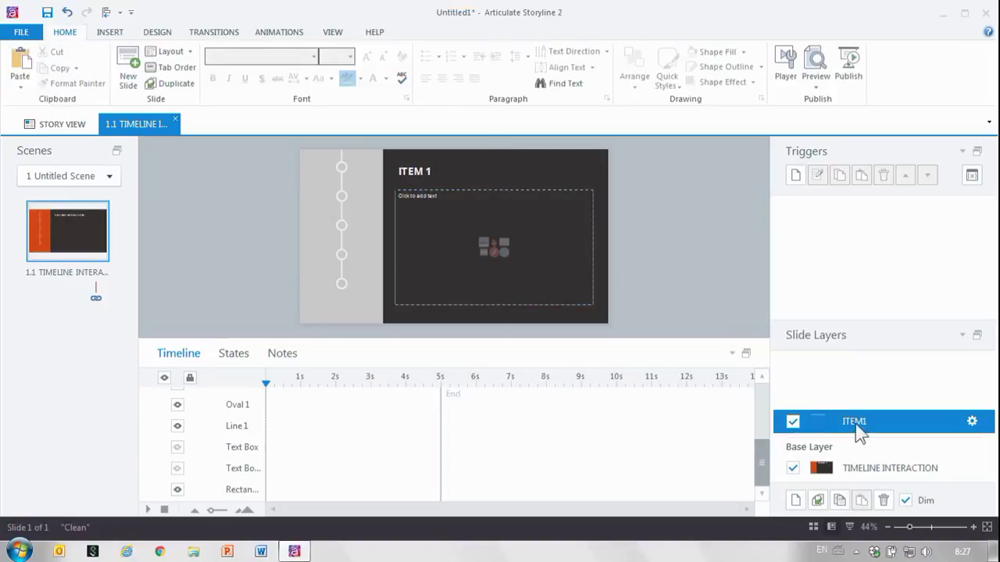
Duplicate the ITEM1 layer as ITEM2, with the base layer's title and content text boxes hidden in it.
click(817, 501)
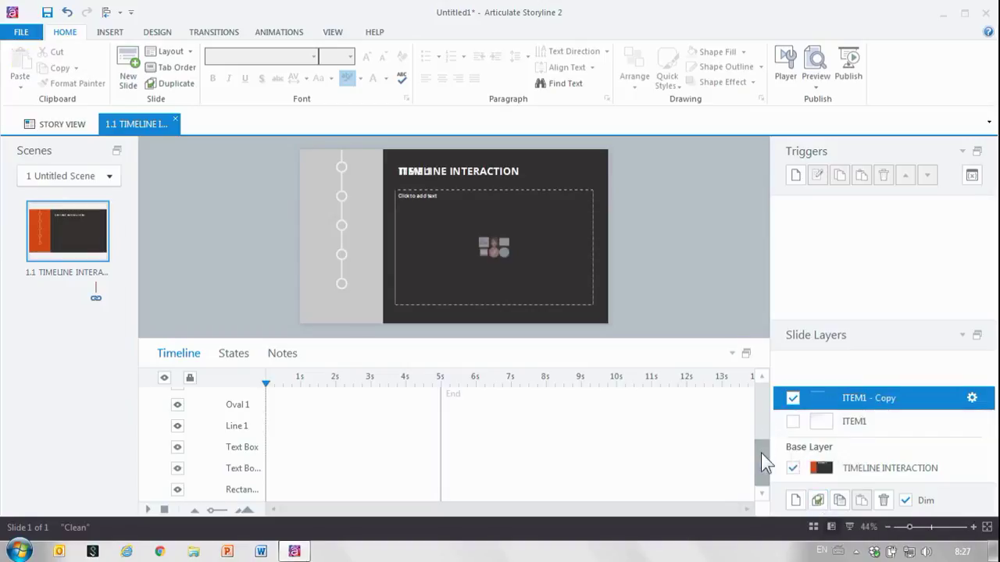
click(178, 450)
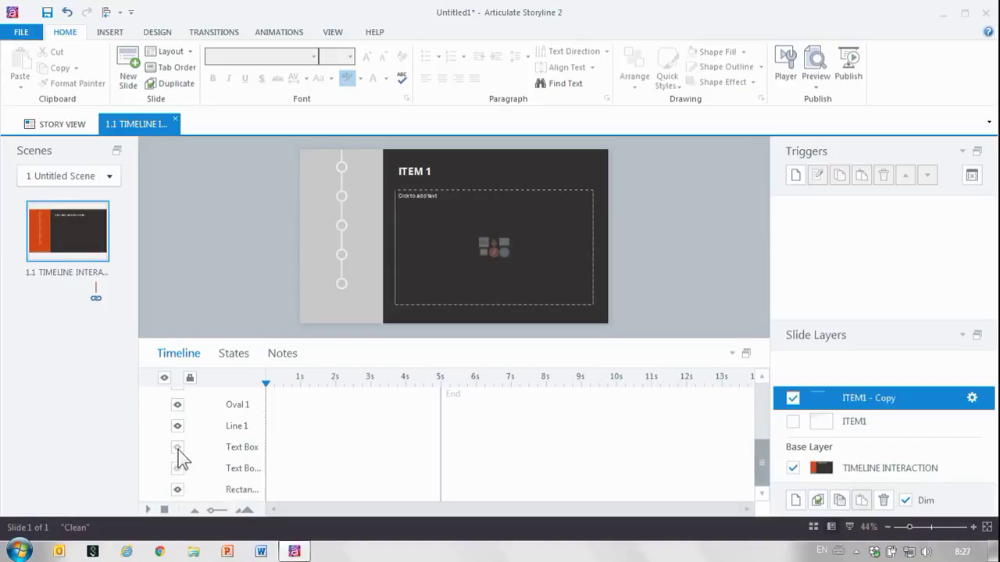
double_click(865, 399)
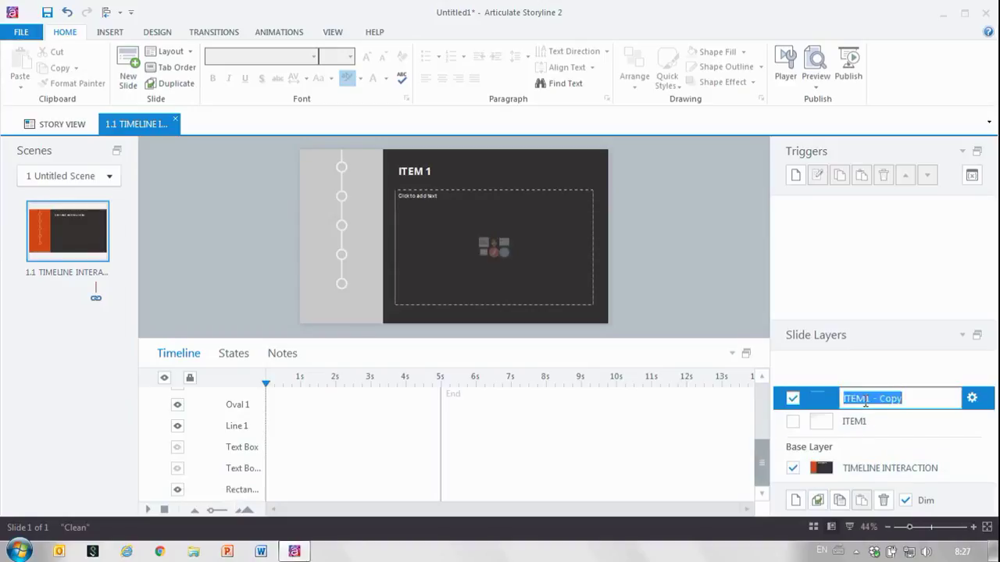
drag(862, 399, 905, 399)
text(2)
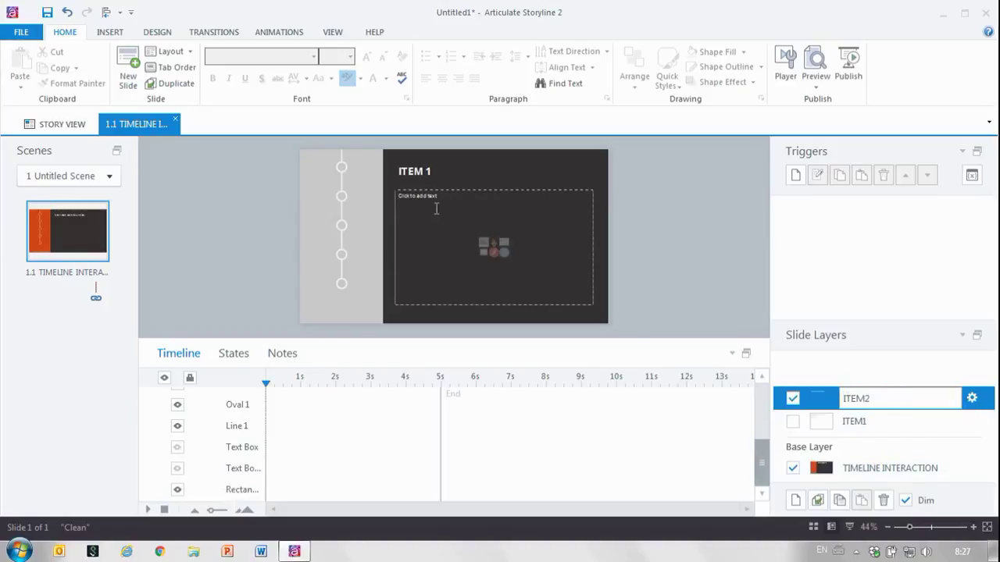
Change the title text on the ITEM2 layer to ITEM 2.
click(428, 171)
key(BackSpace)
text(2)
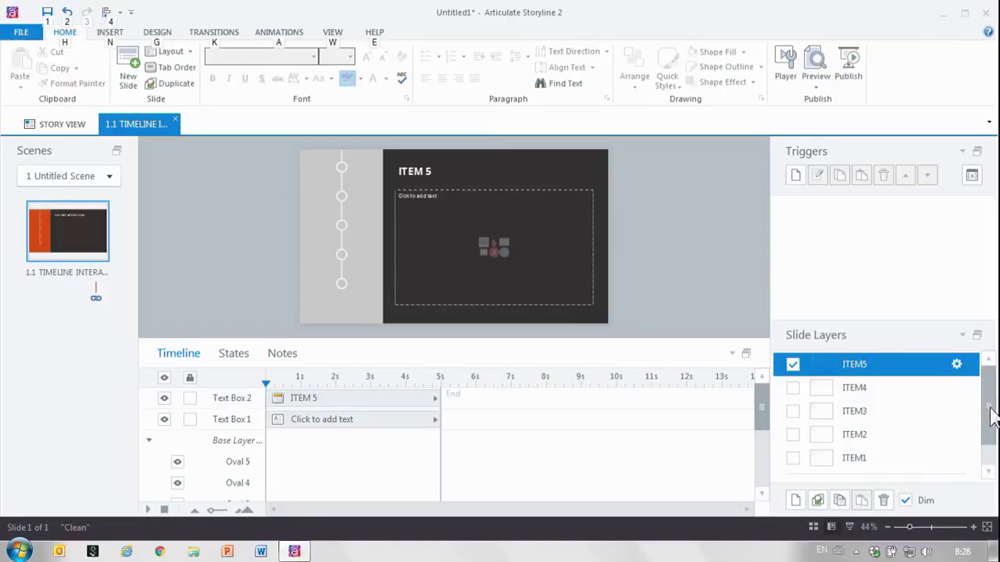
On the base layer, add a trigger to the first circle that shows layer ITEM1 when the circle is clicked.
drag(991, 410, 990, 451)
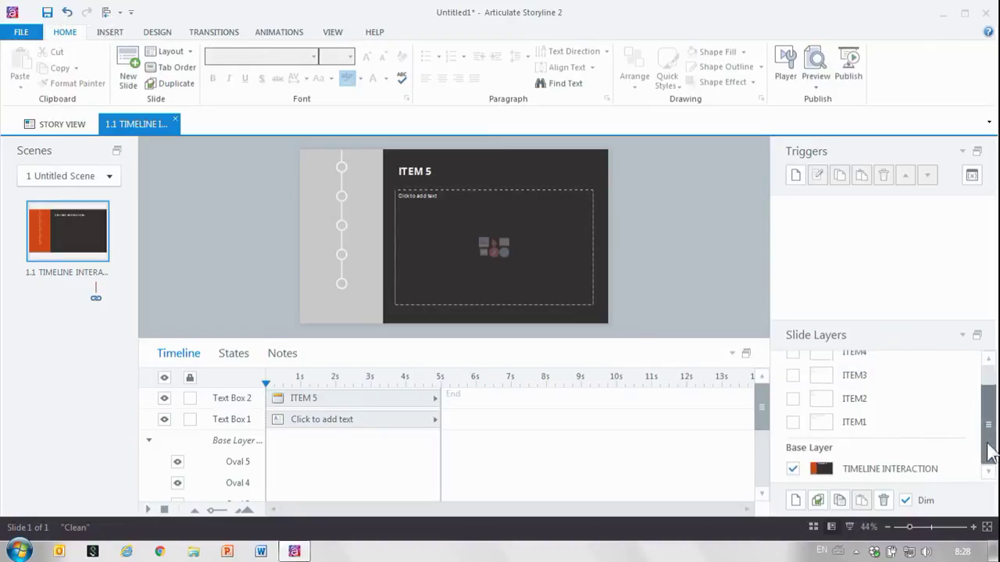
click(874, 475)
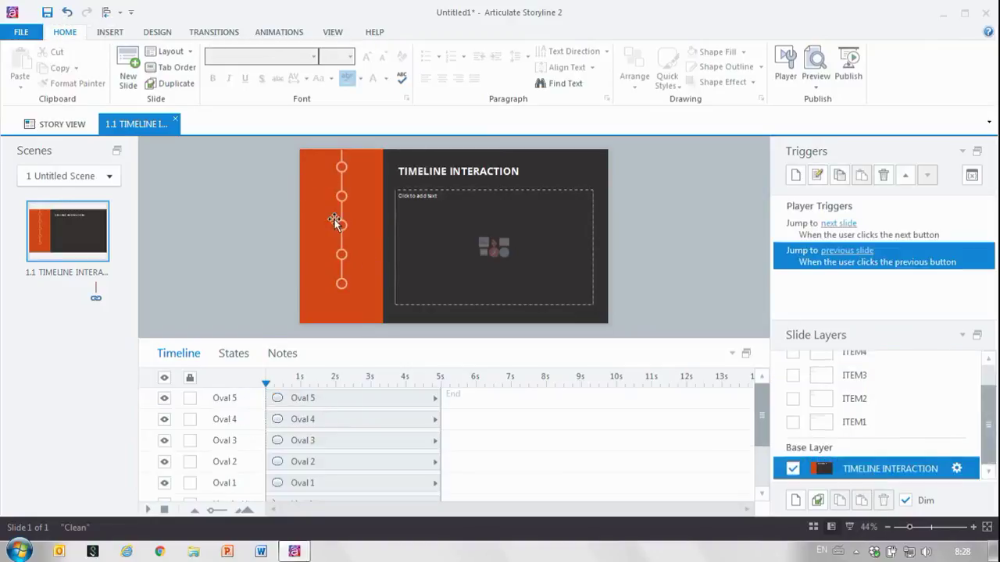
click(731, 355)
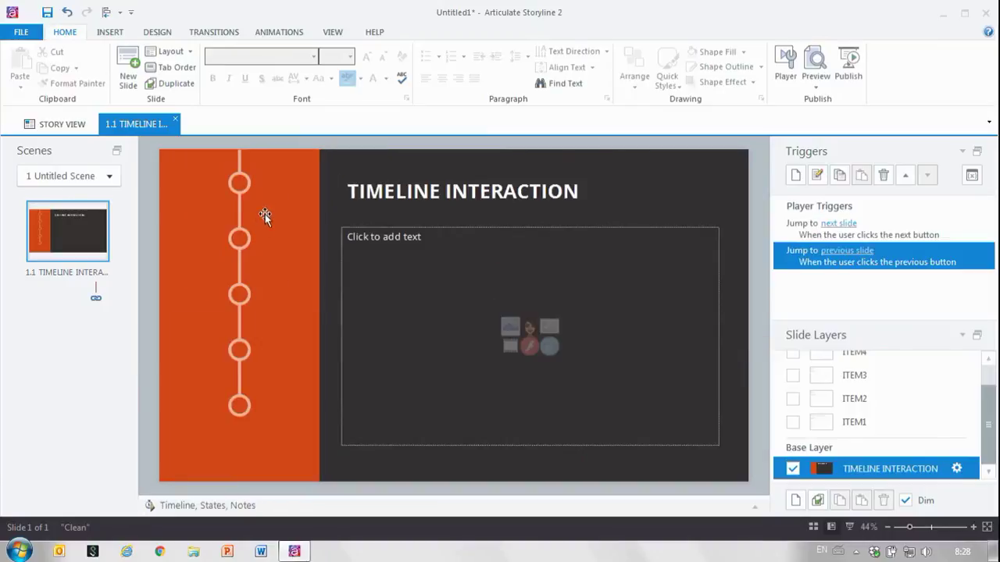
click(239, 181)
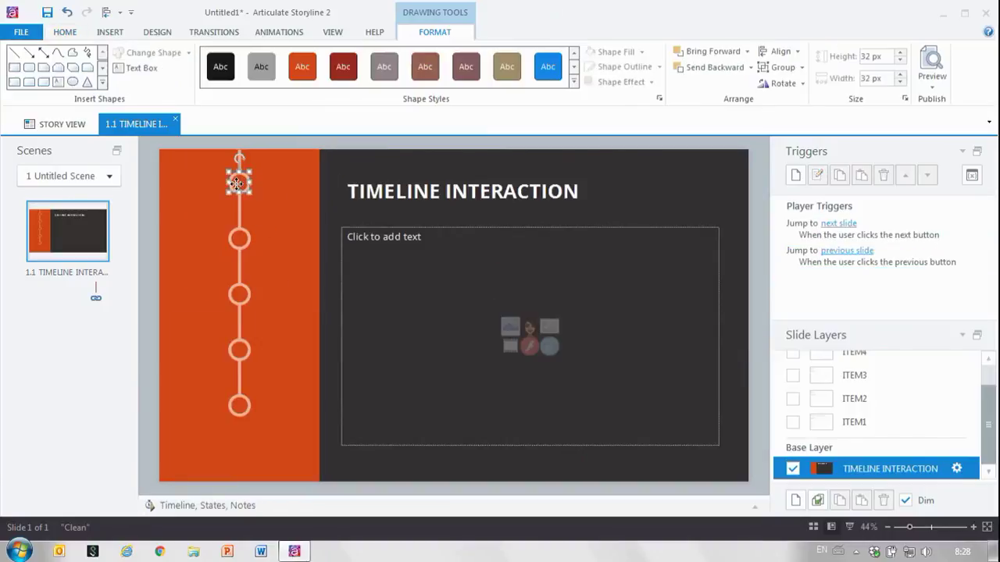
click(795, 185)
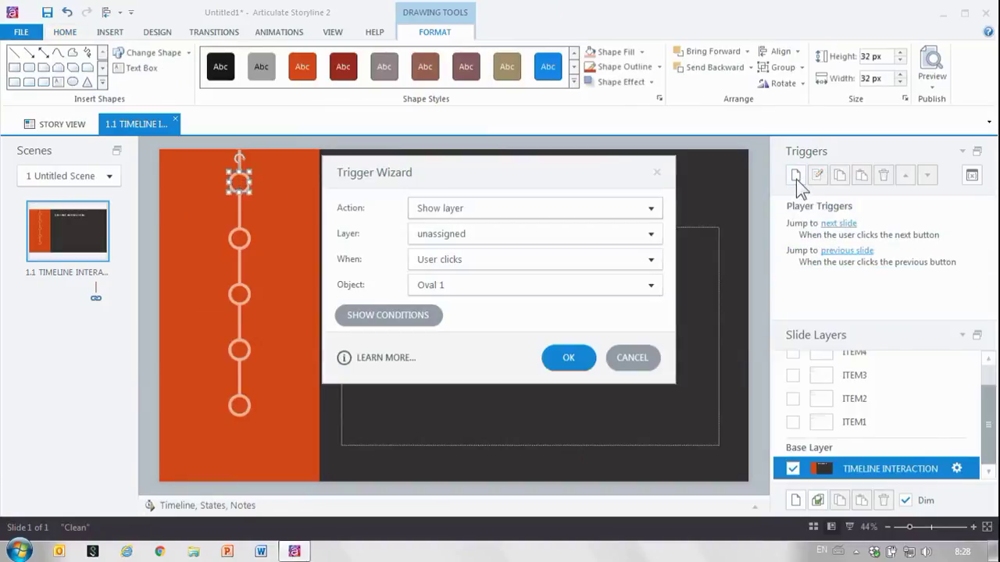
click(513, 235)
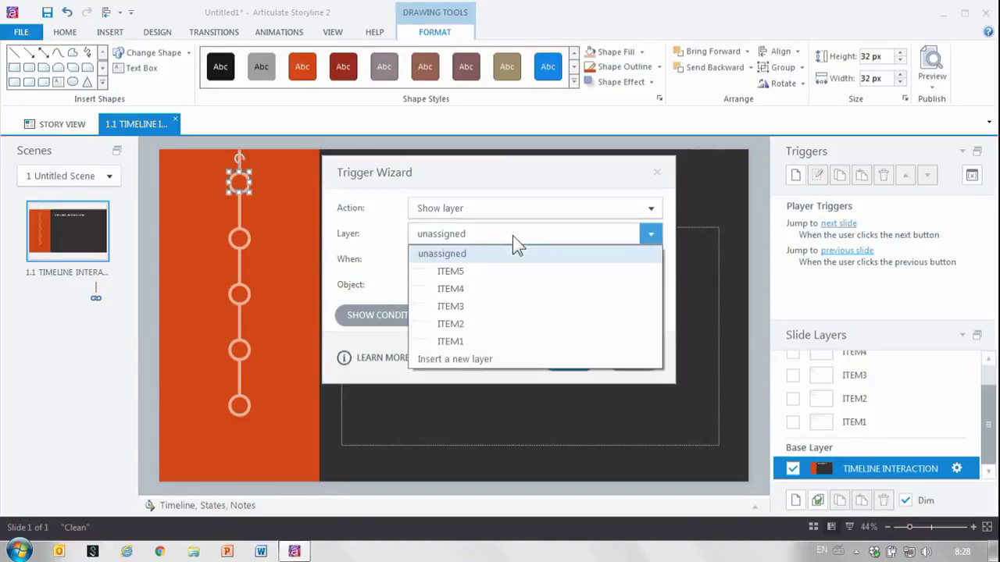
click(500, 341)
click(569, 358)
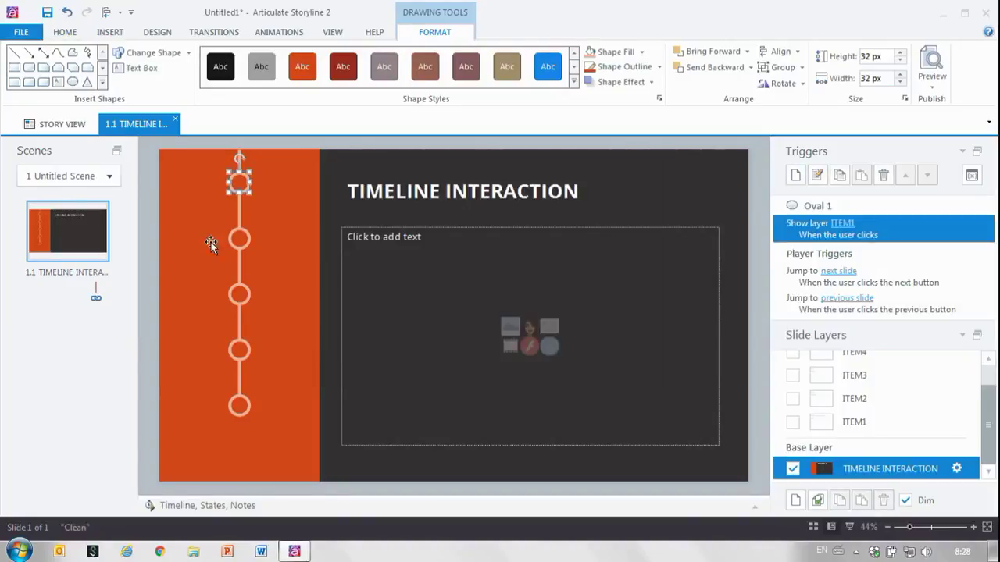
Add a trigger to the second circle that shows layer ITEM2 when the circle is clicked.
click(234, 239)
click(795, 176)
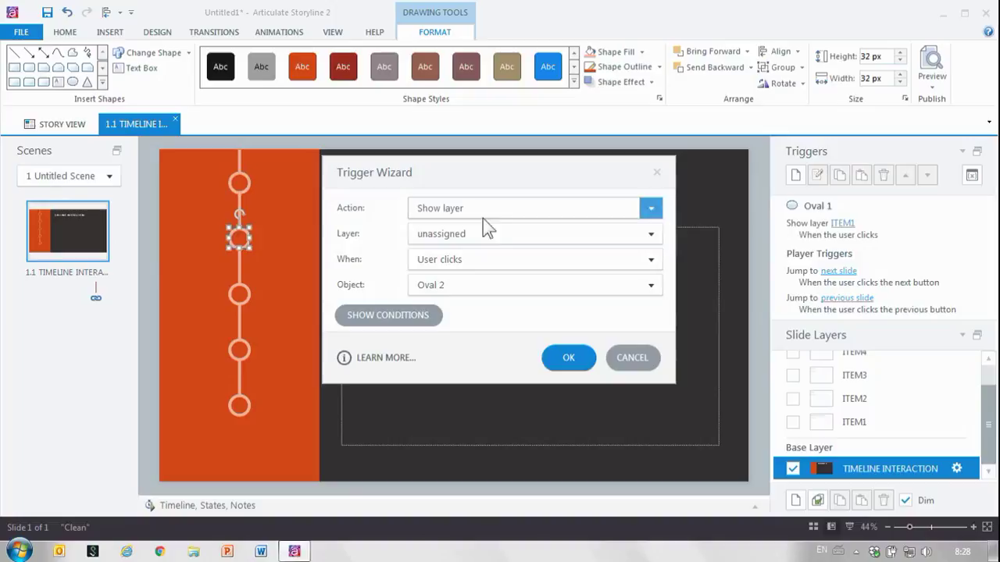
click(484, 234)
click(472, 323)
click(568, 358)
Add a trigger to the third circle that shows layer ITEM3 when the circle is clicked.
click(238, 292)
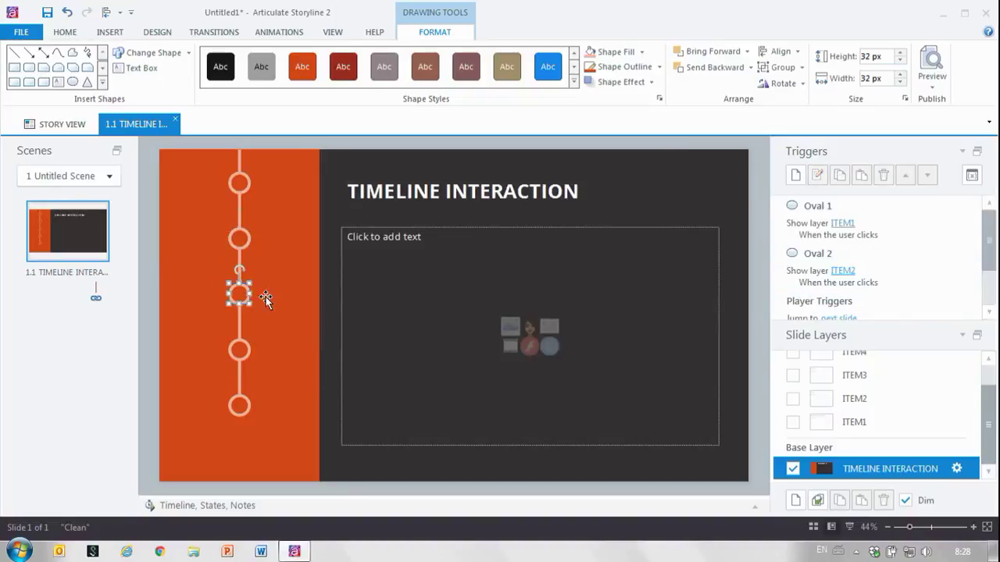
click(795, 176)
click(531, 234)
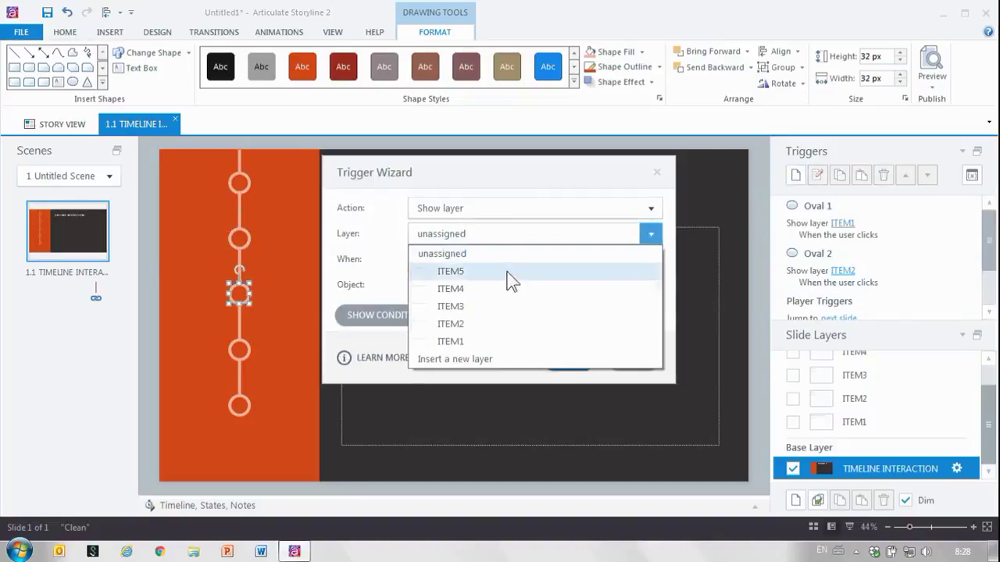
click(471, 306)
click(567, 359)
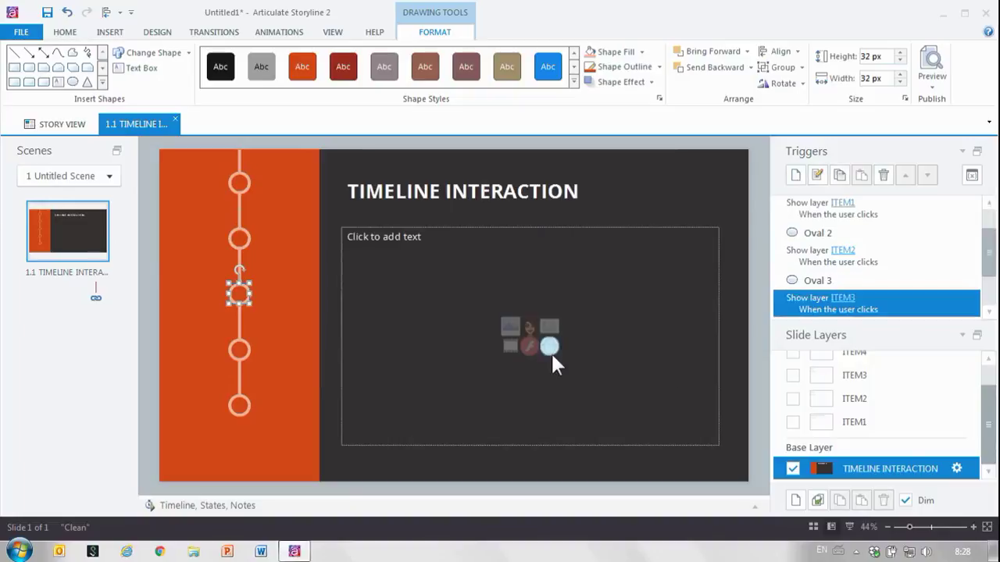
click(344, 476)
key(alt)
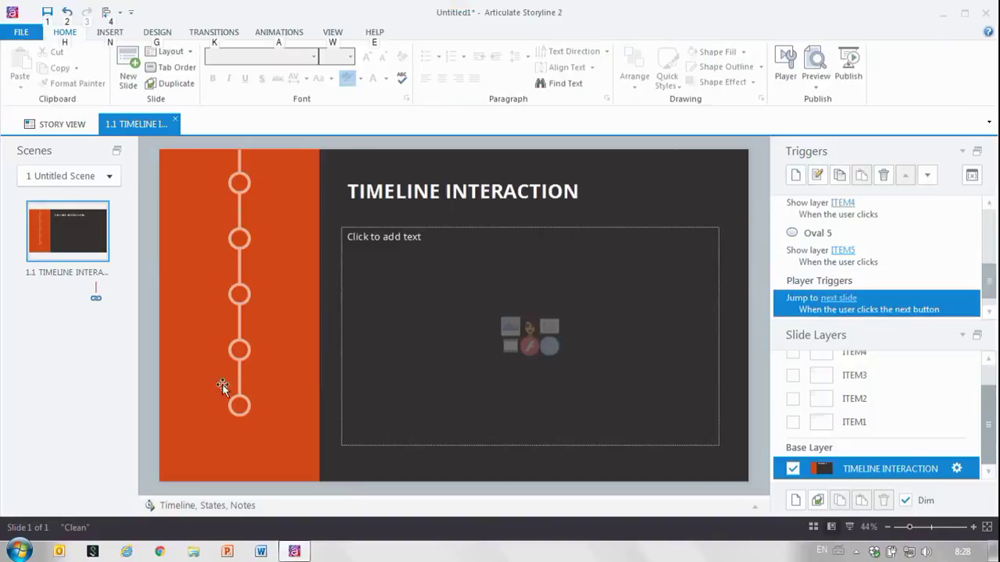
drag(990, 283, 989, 243)
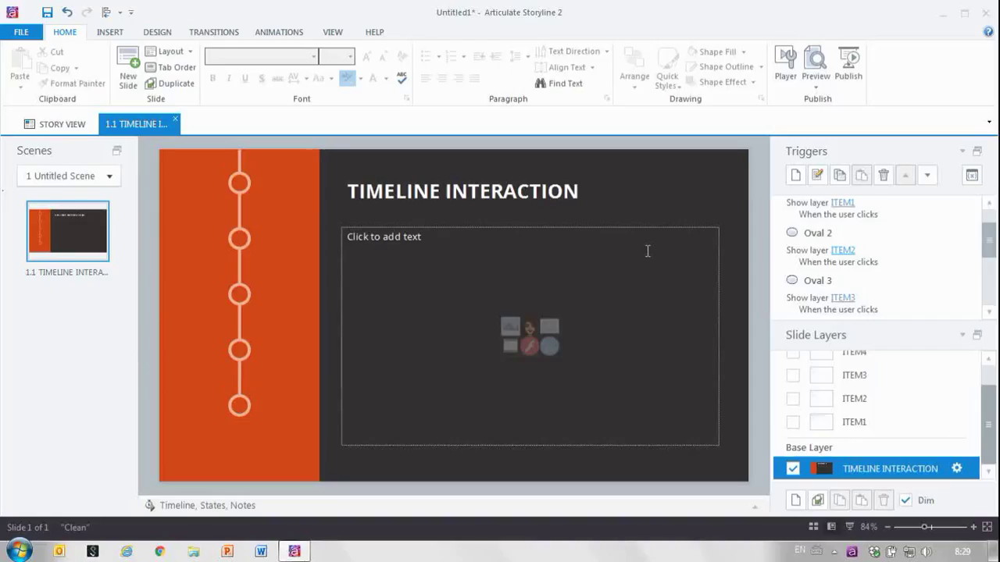
Preview the slide and test that each of the five timeline circles opens its item layer, finishing by reopening the second circle's layer.
click(819, 49)
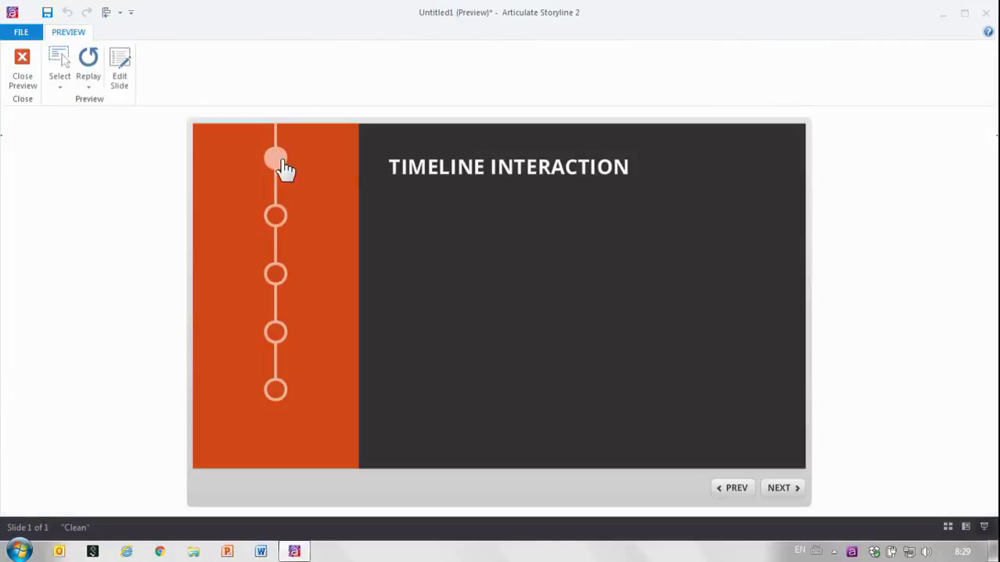
drag(282, 161, 277, 249)
click(281, 165)
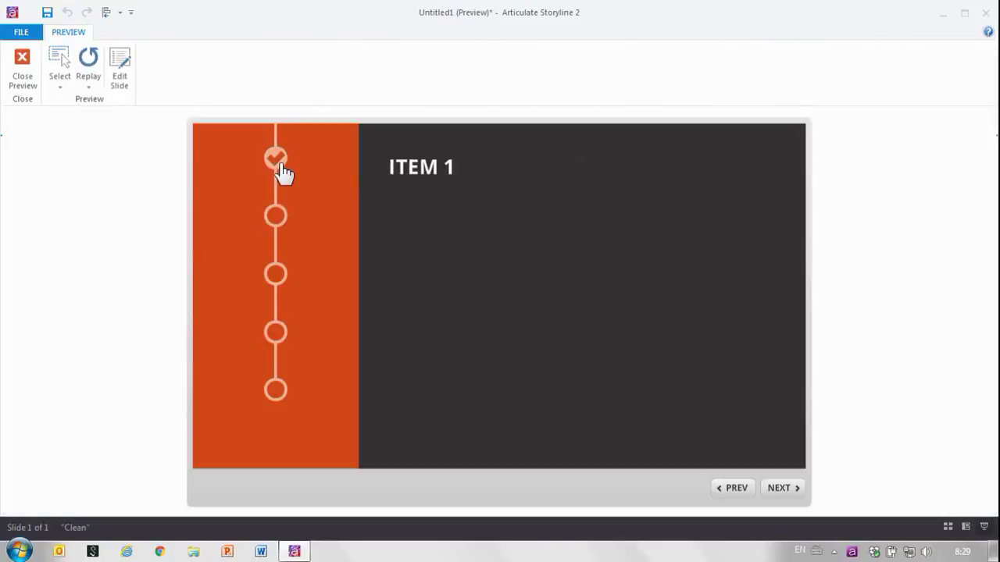
click(275, 219)
click(280, 285)
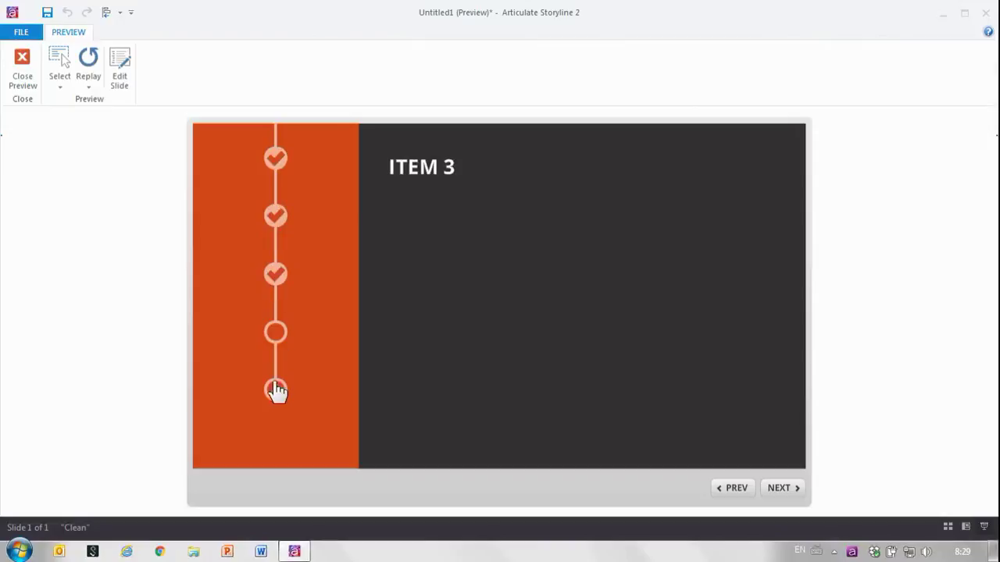
click(275, 391)
click(279, 340)
click(278, 222)
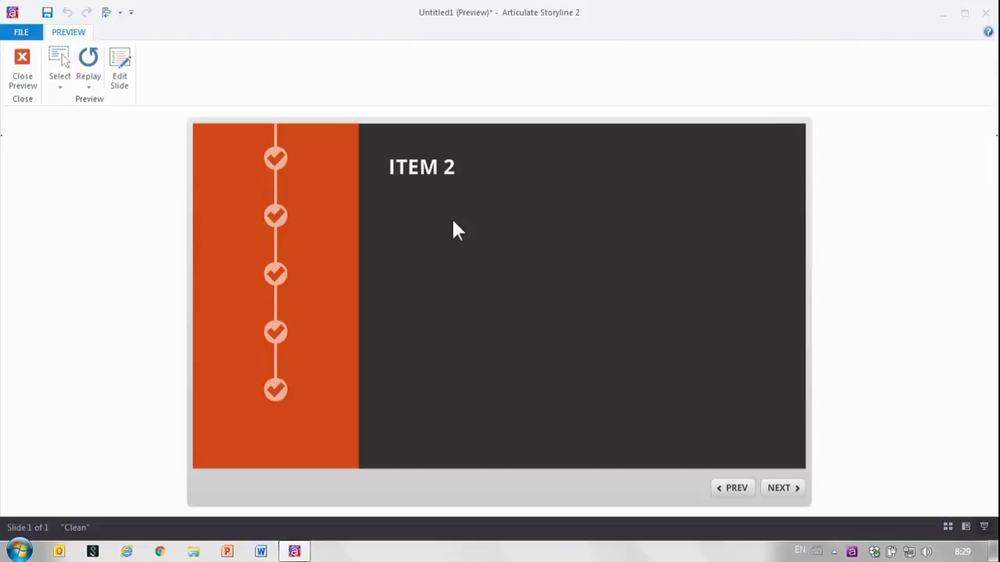